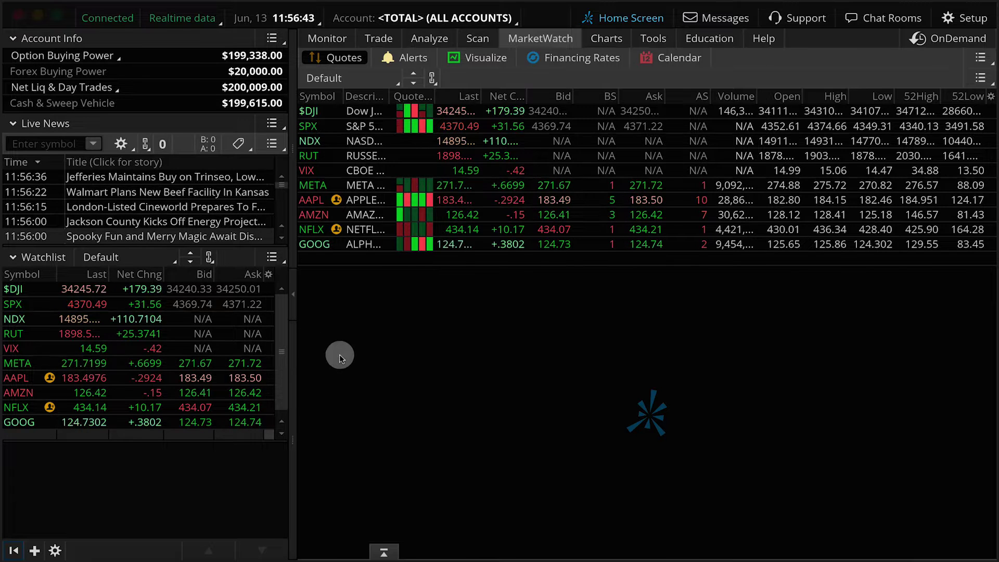
Create a new watchlist named Futures.
{"action": "left_click", "coordinate": [158, 263]}
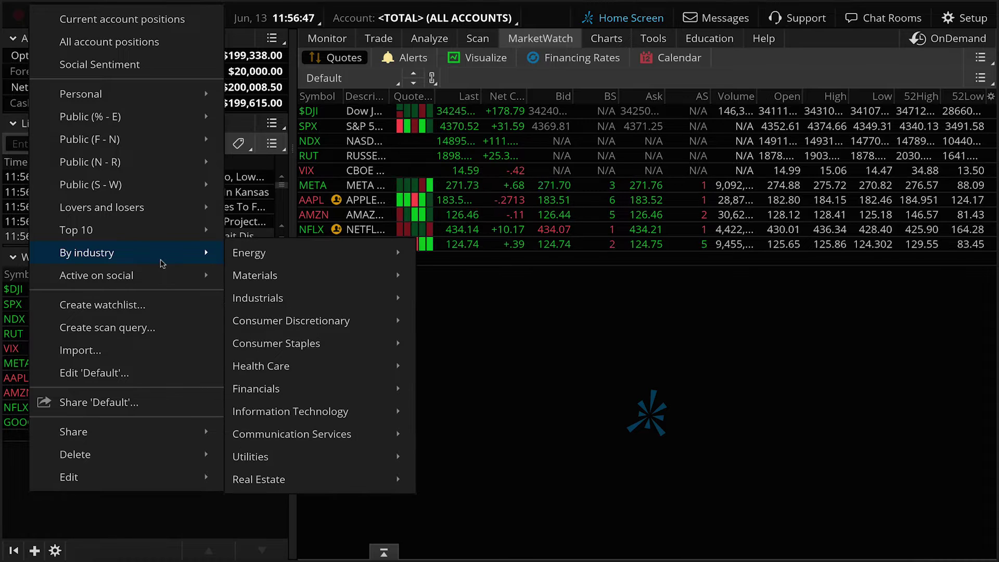
{"action": "mouse_move", "coordinate": [97, 275]}
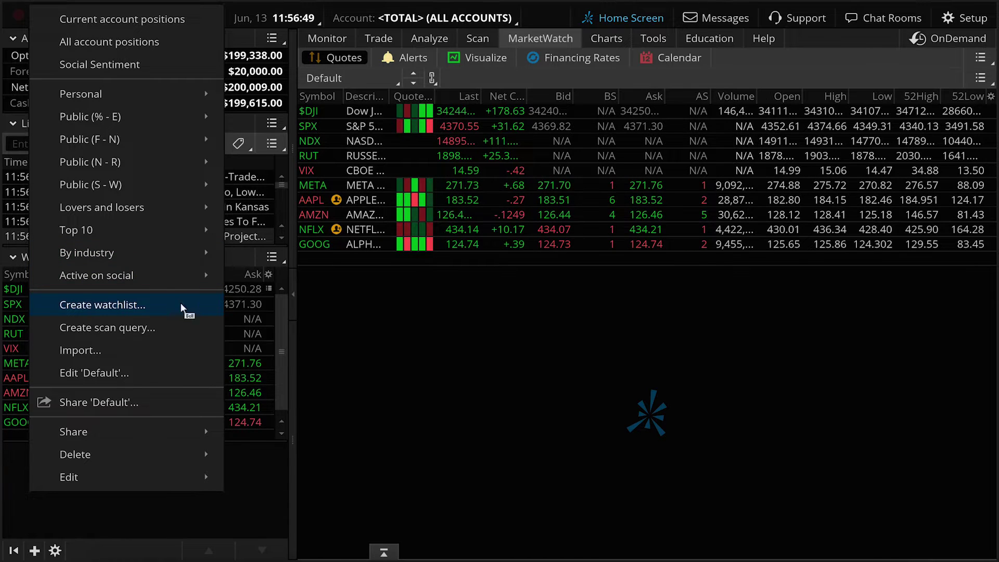
{"action": "left_click", "coordinate": [182, 307]}
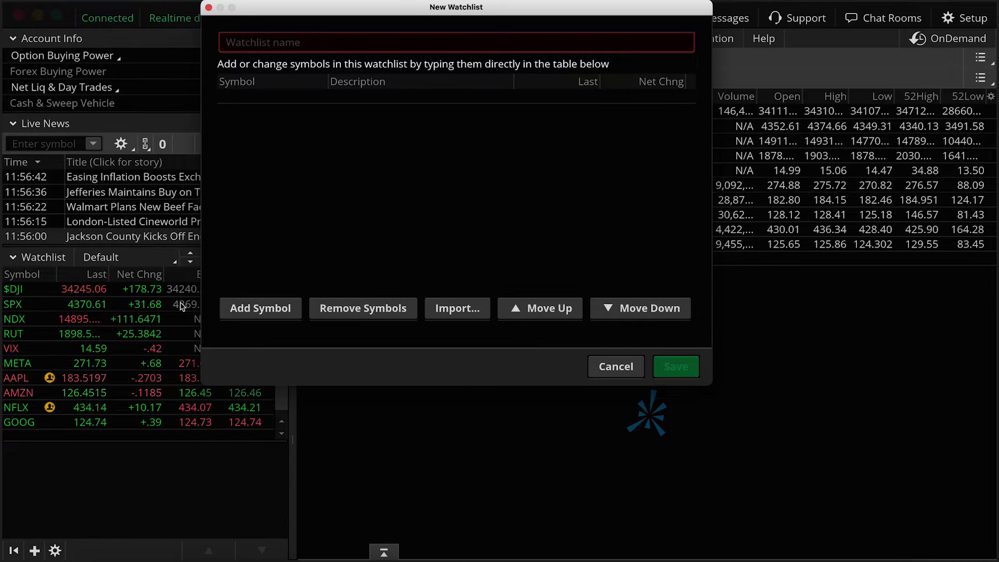
{"action": "left_click", "coordinate": [319, 41]}
{"action": "type", "text": "F"}
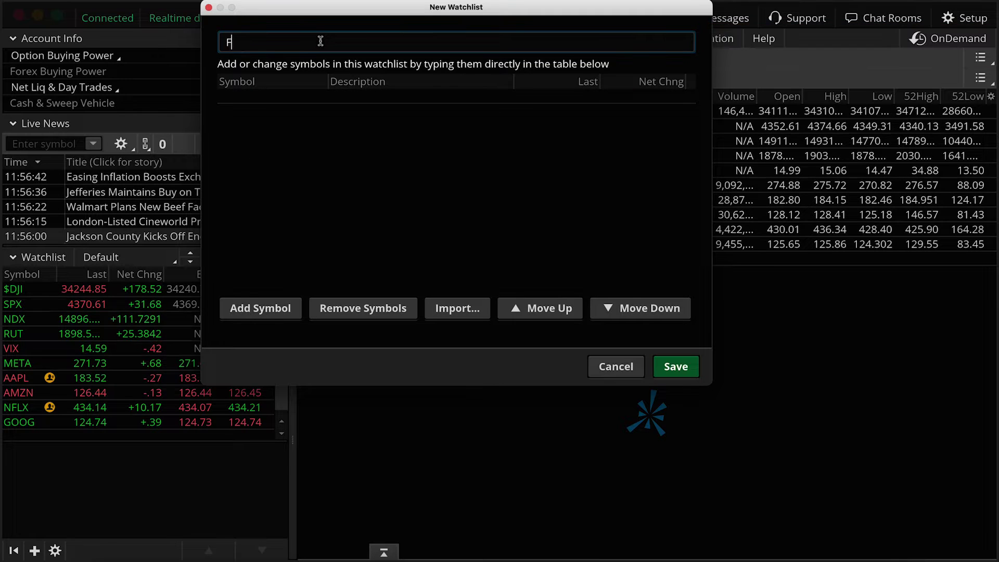
{"action": "type", "text": "utures"}
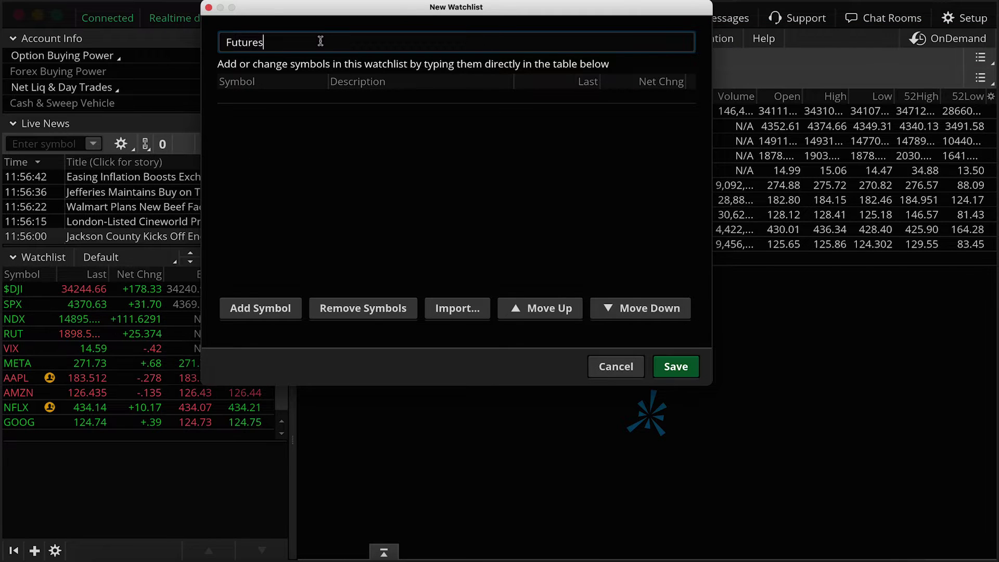
Add /ES, /NQ and /YM as the first symbols of the watchlist.
{"action": "left_click", "coordinate": [259, 98]}
{"action": "left_click", "coordinate": [305, 100]}
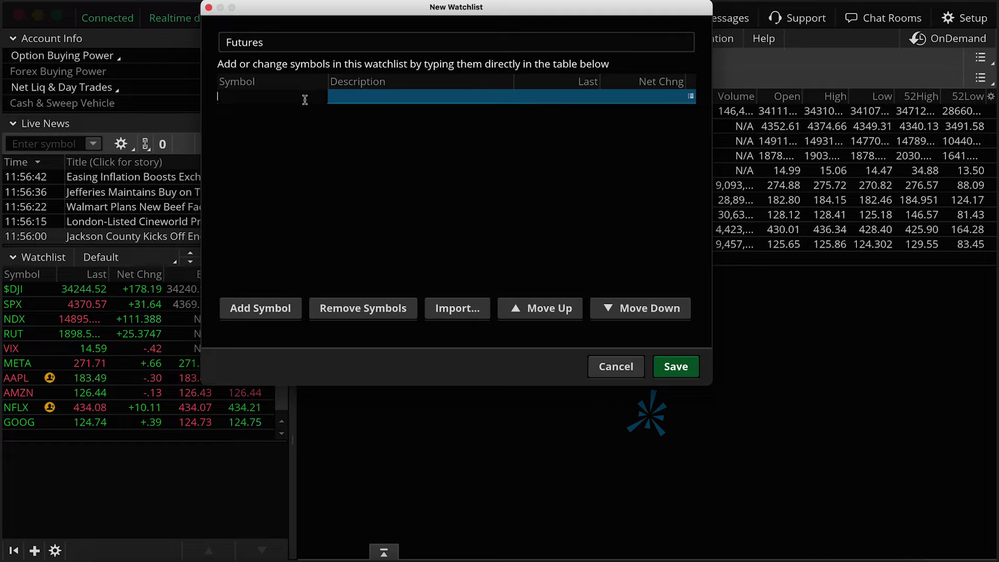
{"action": "type", "text": "/"}
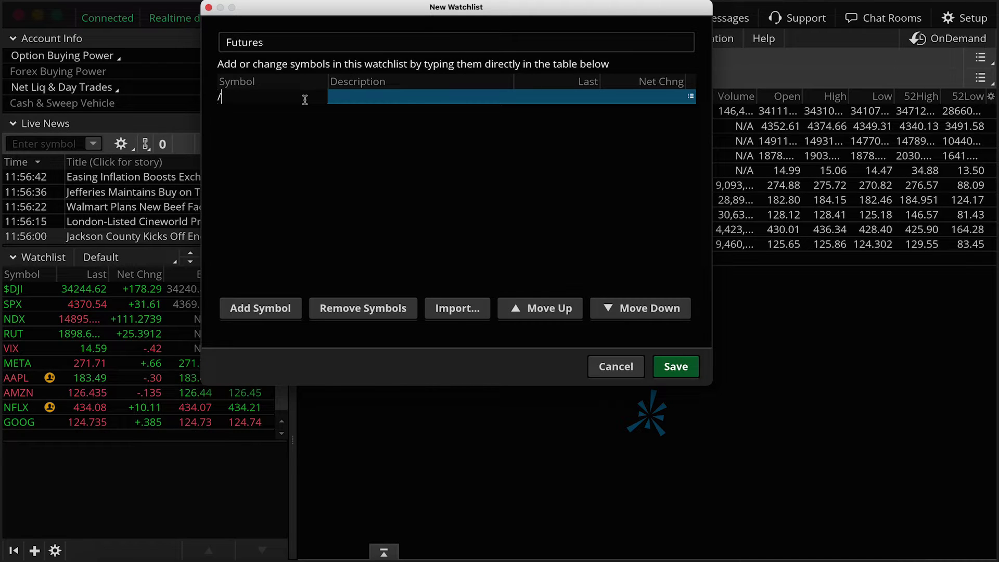
{"action": "type", "text": "ES"}
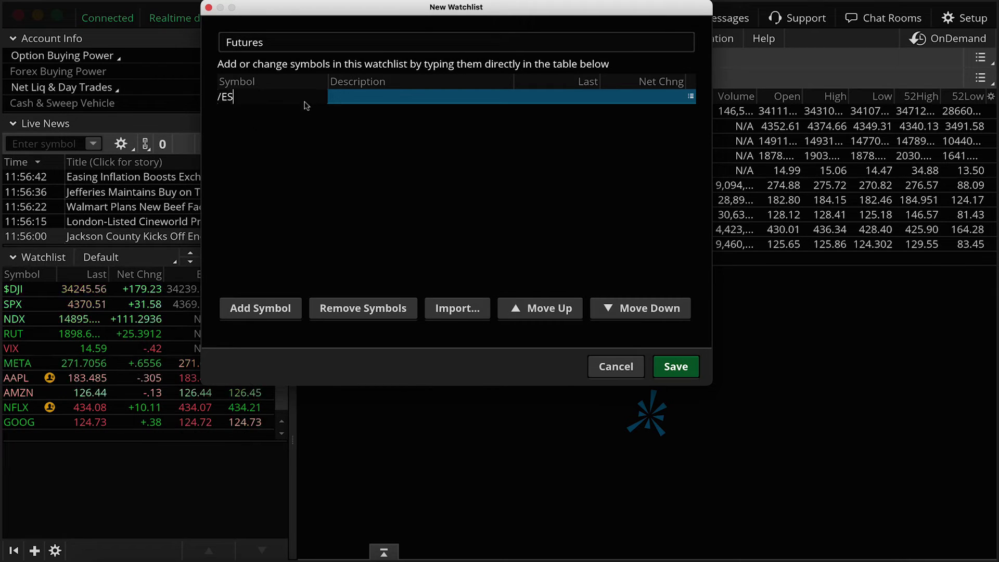
{"action": "key", "text": "Return"}
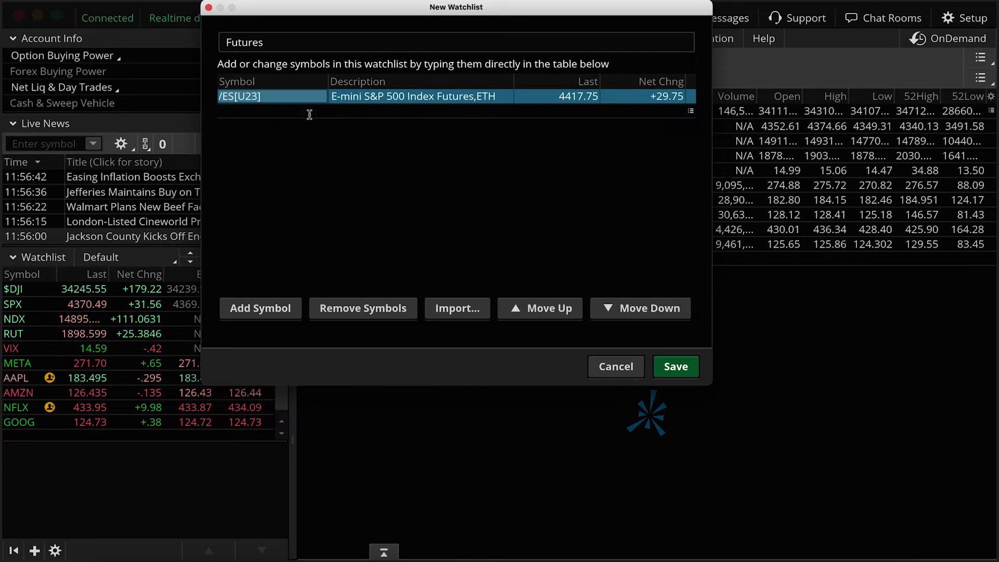
{"action": "left_click", "coordinate": [310, 114]}
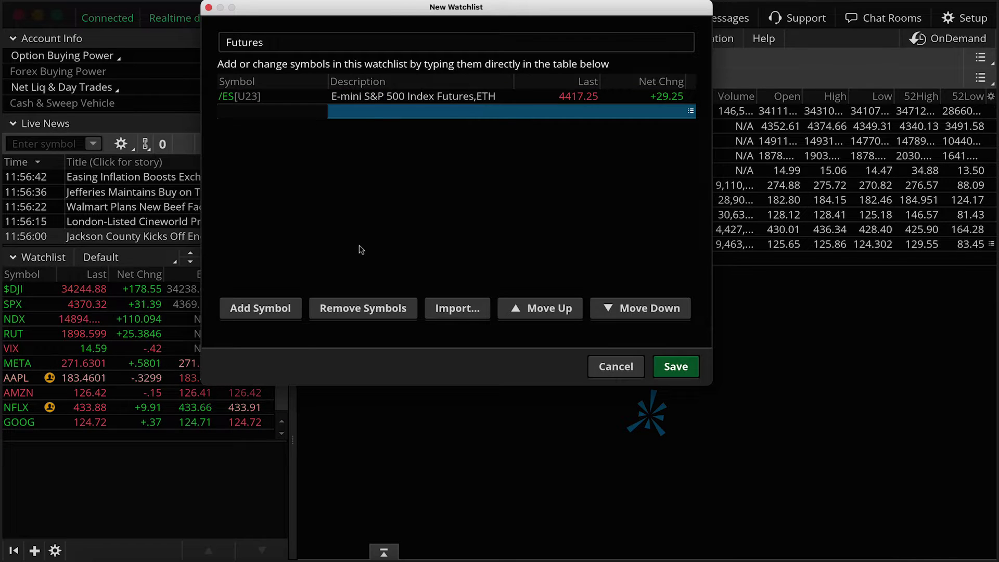
{"action": "type", "text": "/NQ"}
{"action": "key", "text": "Return"}
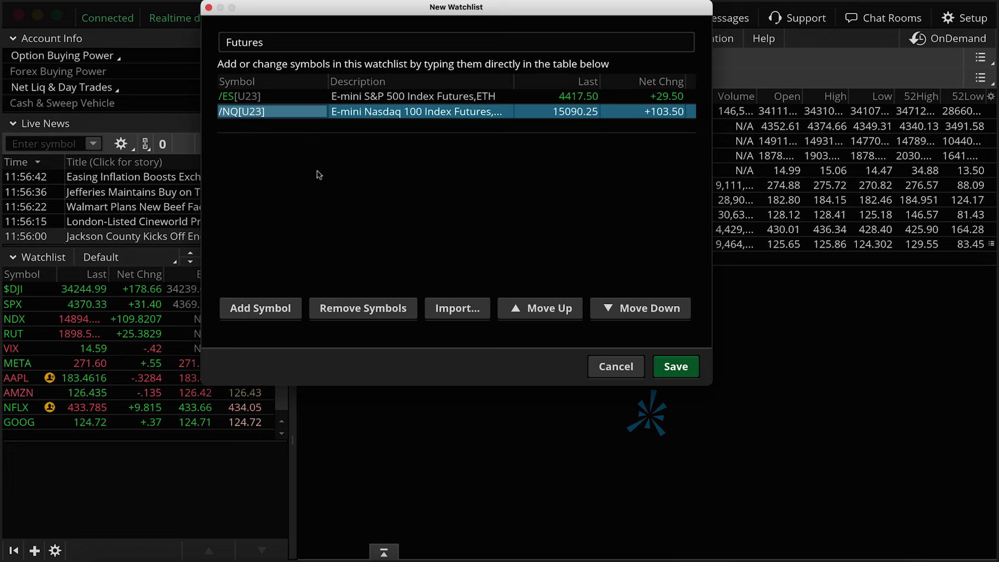
{"action": "left_click", "coordinate": [303, 127]}
{"action": "type", "text": "YM"}
{"action": "key", "text": "Return"}
Add /RTY, /CL, /GC and VIX to the list and save the Futures watchlist.
{"action": "left_click", "coordinate": [305, 141]}
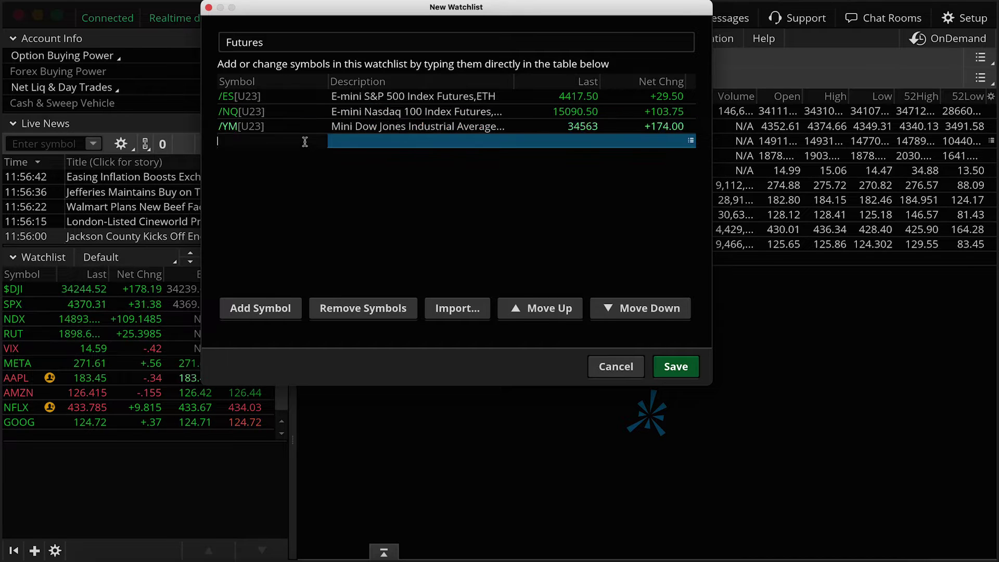
{"action": "type", "text": "/RTY"}
{"action": "key", "text": "Return"}
{"action": "left_click", "coordinate": [306, 156]}
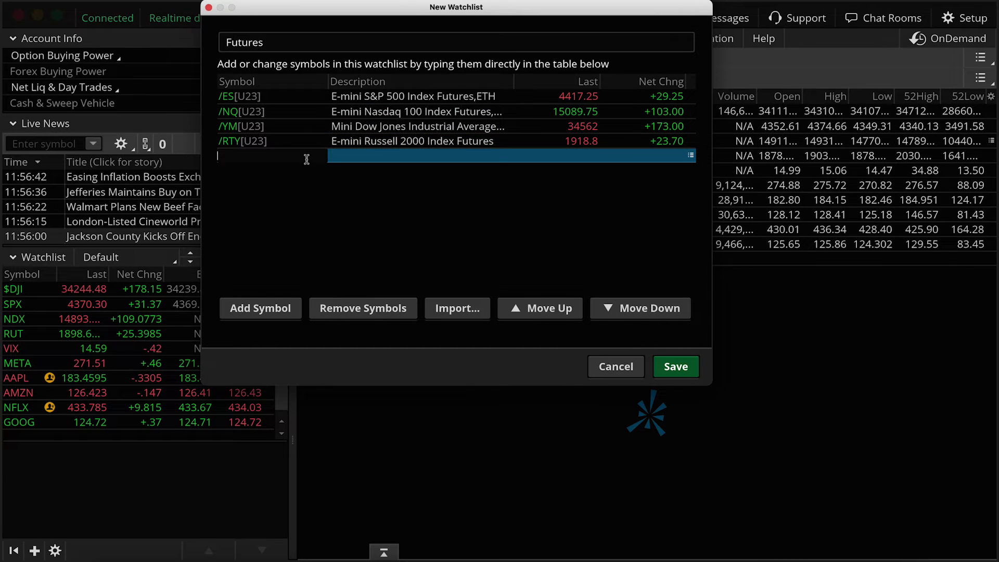
{"action": "type", "text": "/CL"}
{"action": "key", "text": "Return"}
{"action": "left_click", "coordinate": [307, 170]}
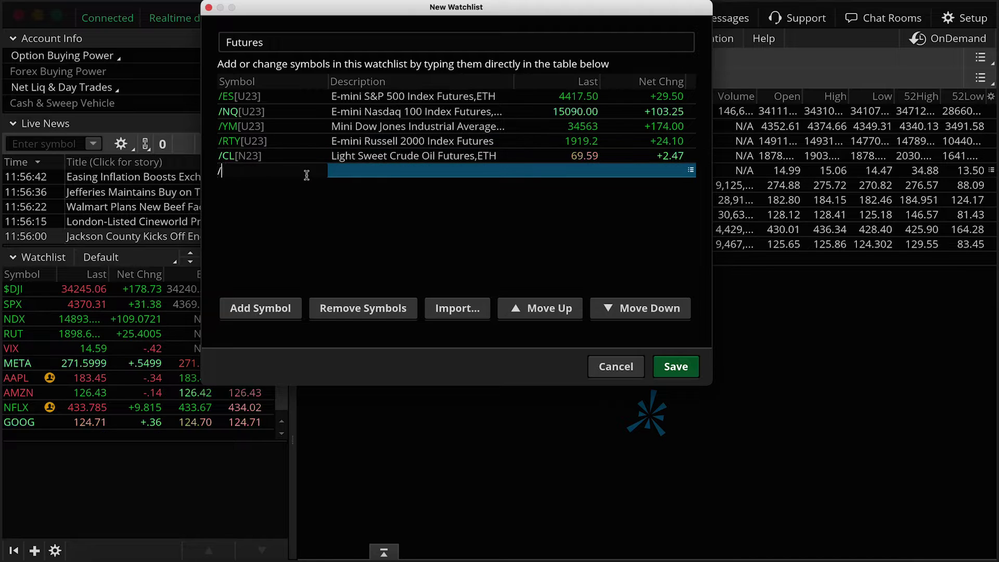
{"action": "type", "text": "/GC"}
{"action": "key", "text": "Return"}
{"action": "left_click", "coordinate": [307, 187]}
{"action": "type", "text": "VI"}
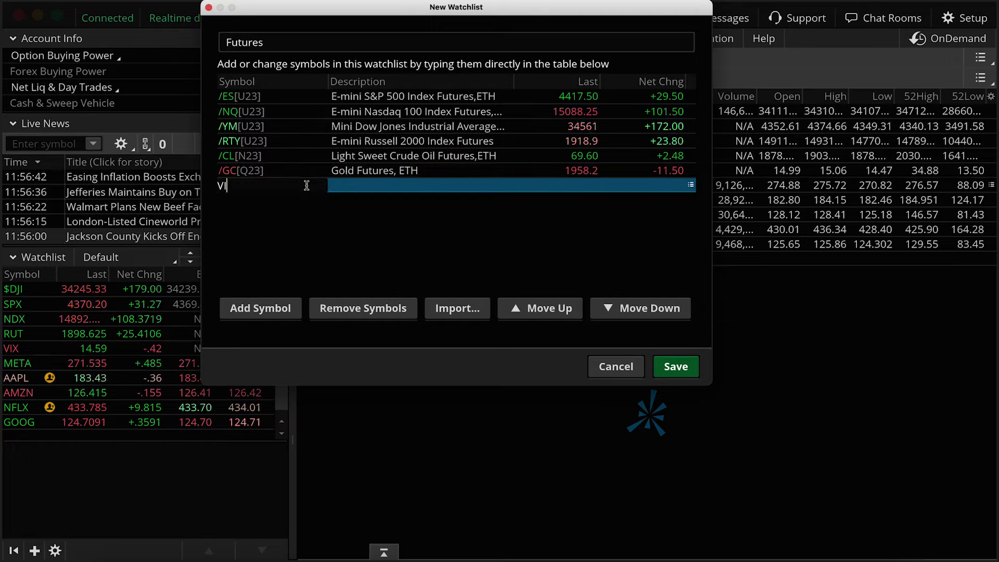
{"action": "type", "text": "X"}
{"action": "key", "text": "Return"}
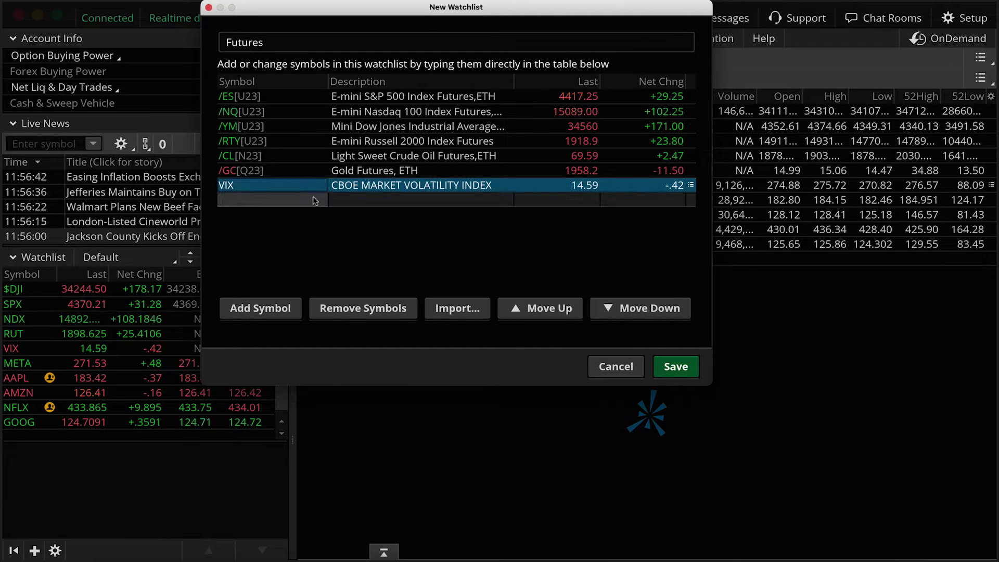
{"action": "left_click", "coordinate": [323, 230]}
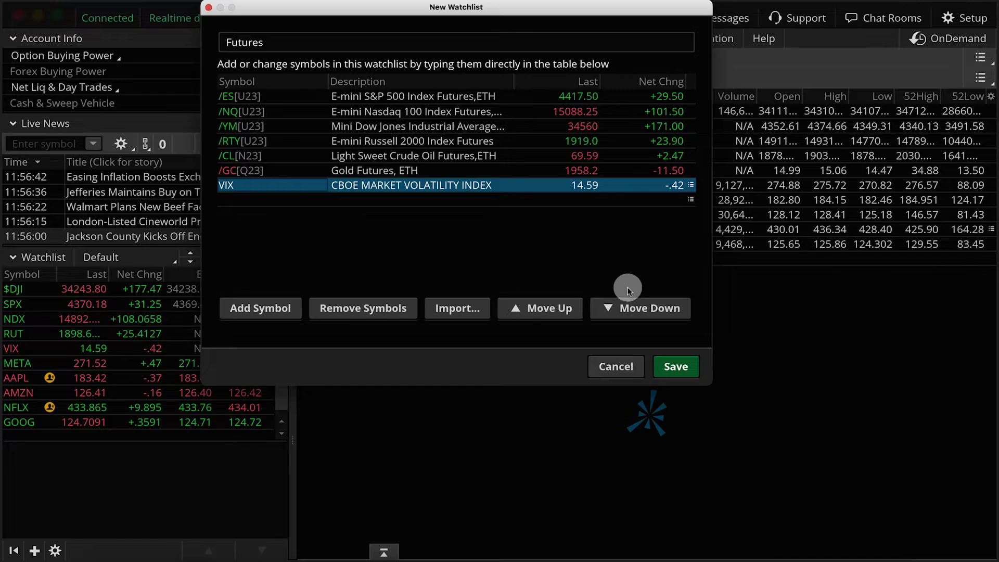
{"action": "left_click", "coordinate": [689, 368]}
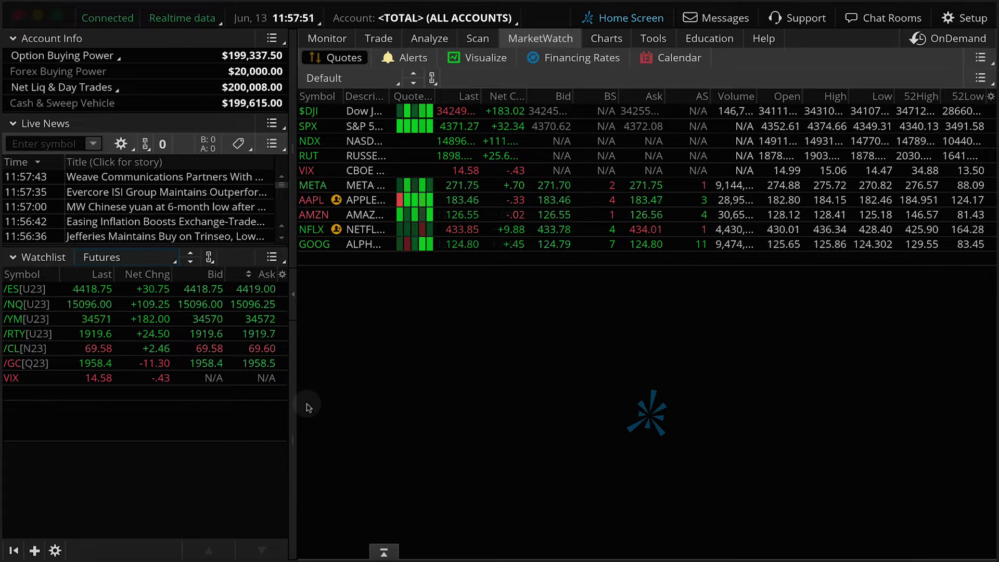
Add a Trade Flash gadget to the left sidebar under the Futures watchlist.
{"action": "left_click", "coordinate": [35, 551]}
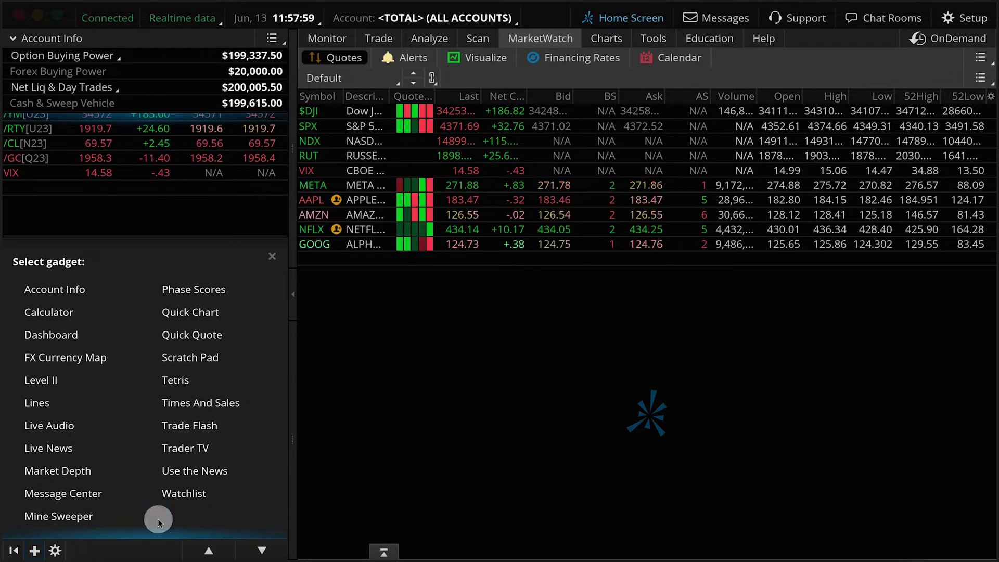
{"action": "left_click", "coordinate": [257, 428]}
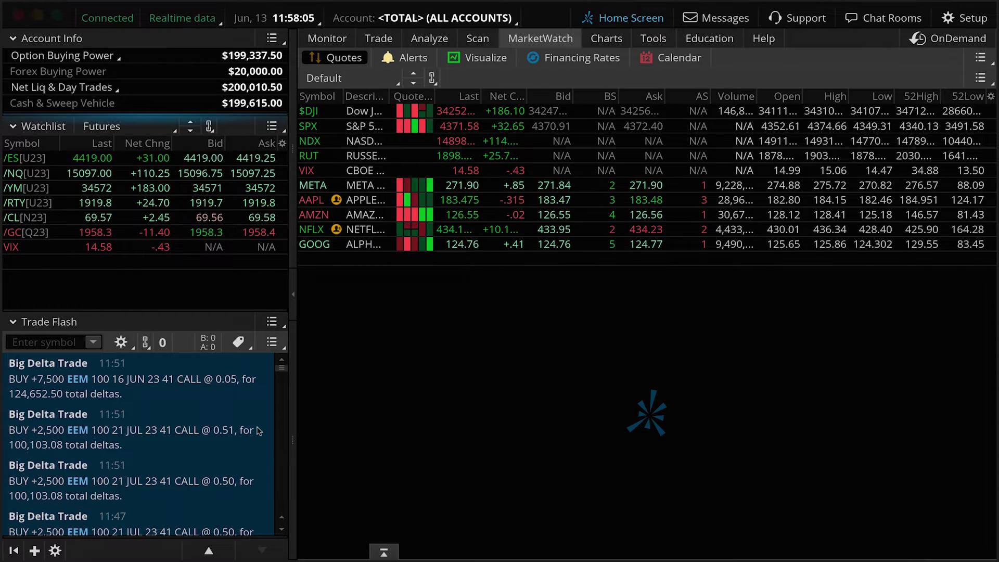
{"action": "left_click", "coordinate": [338, 425]}
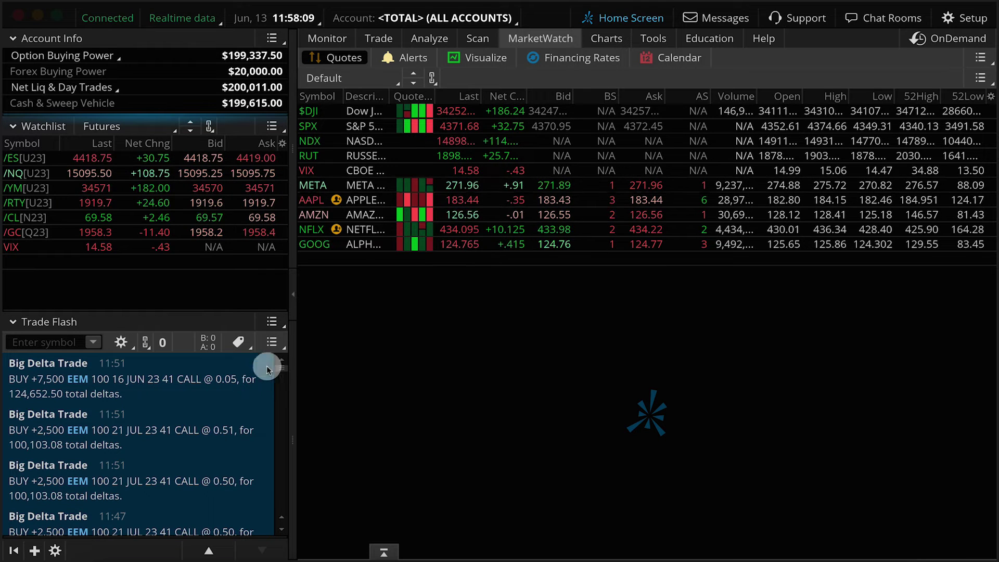
{"action": "left_click", "coordinate": [239, 342]}
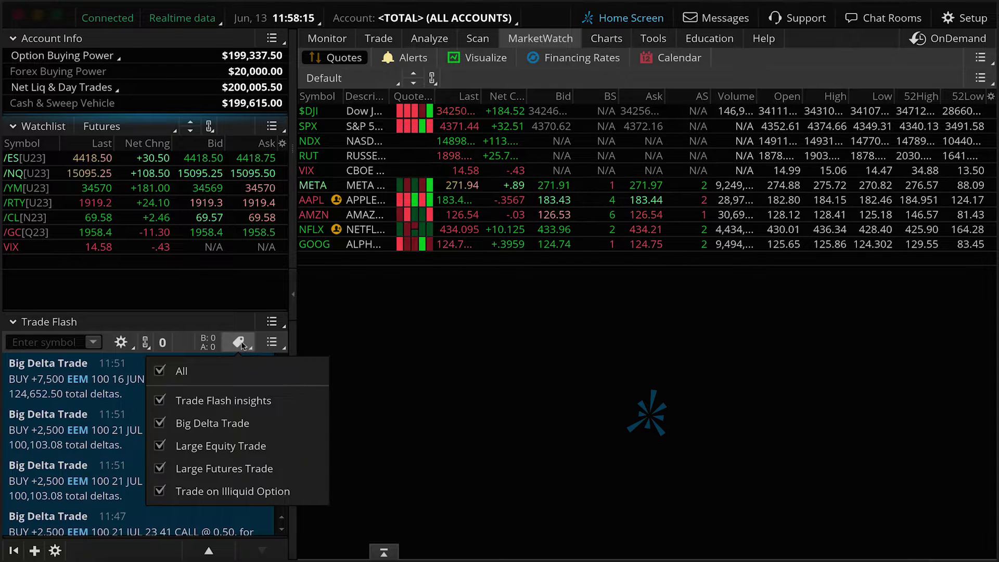
Uncheck all Trade Flash message types except Large Futures Trade.
{"action": "left_click", "coordinate": [158, 372]}
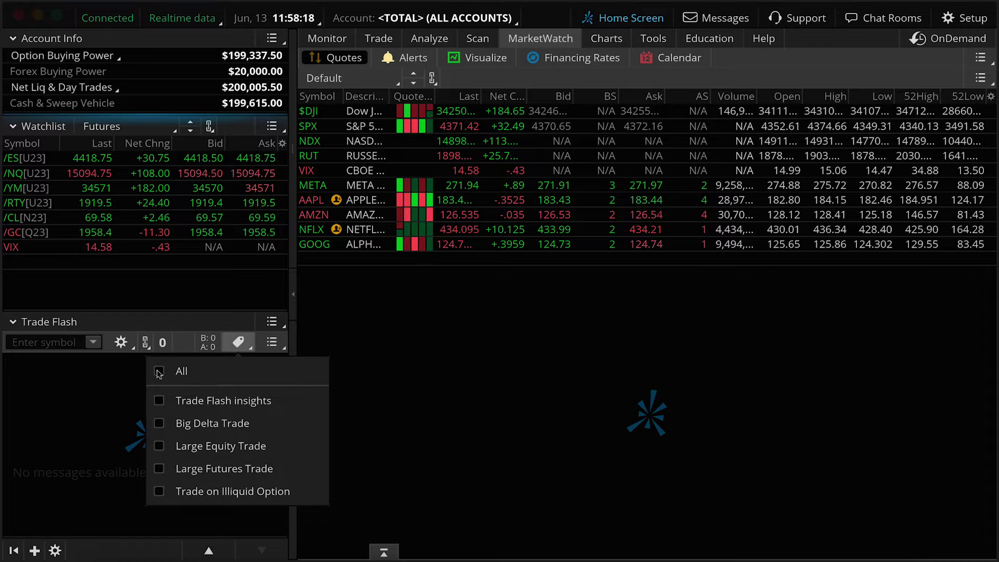
{"action": "left_click", "coordinate": [159, 469]}
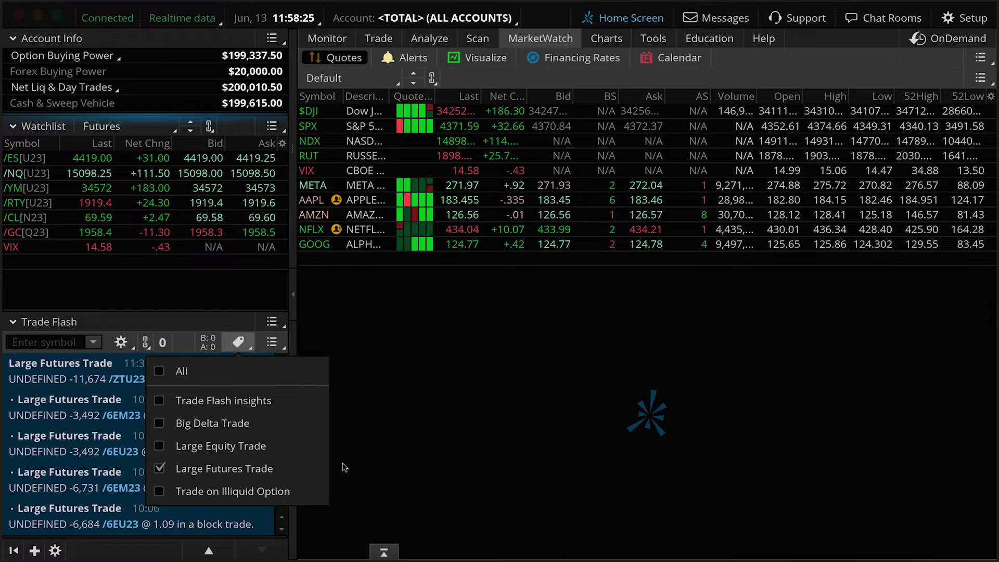
{"action": "left_click", "coordinate": [344, 467]}
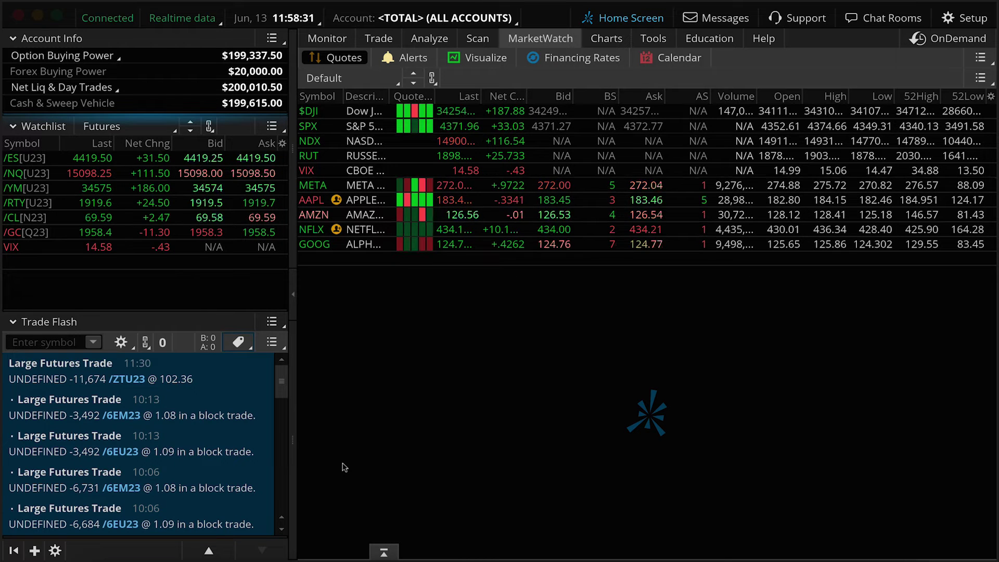
{"action": "left_click", "coordinate": [442, 45]}
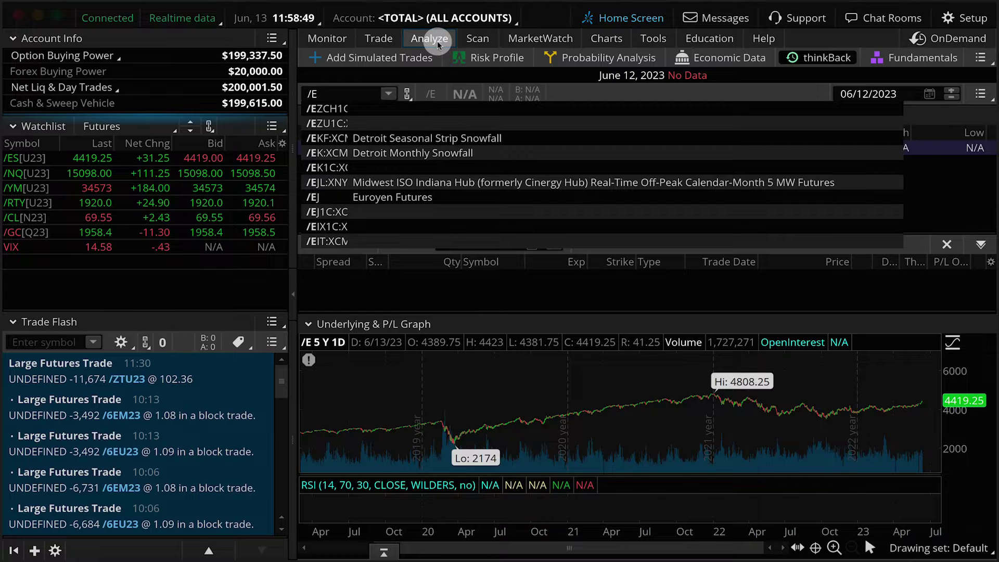
Load /ES in Analyze > Fundamentals.
{"action": "left_click", "coordinate": [880, 58]}
{"action": "left_click", "coordinate": [364, 77]}
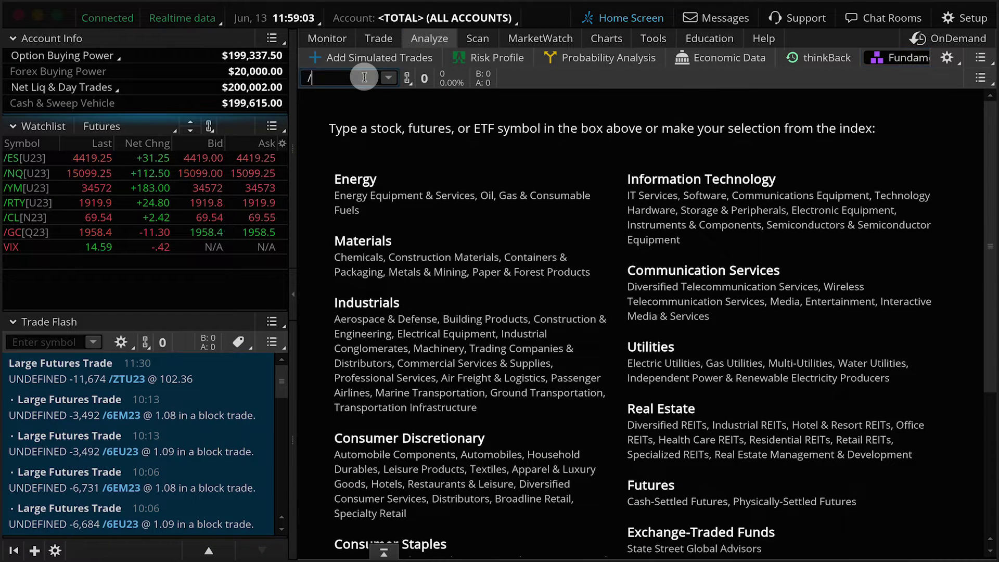
{"action": "type", "text": "/ES"}
{"action": "key", "text": "Return"}
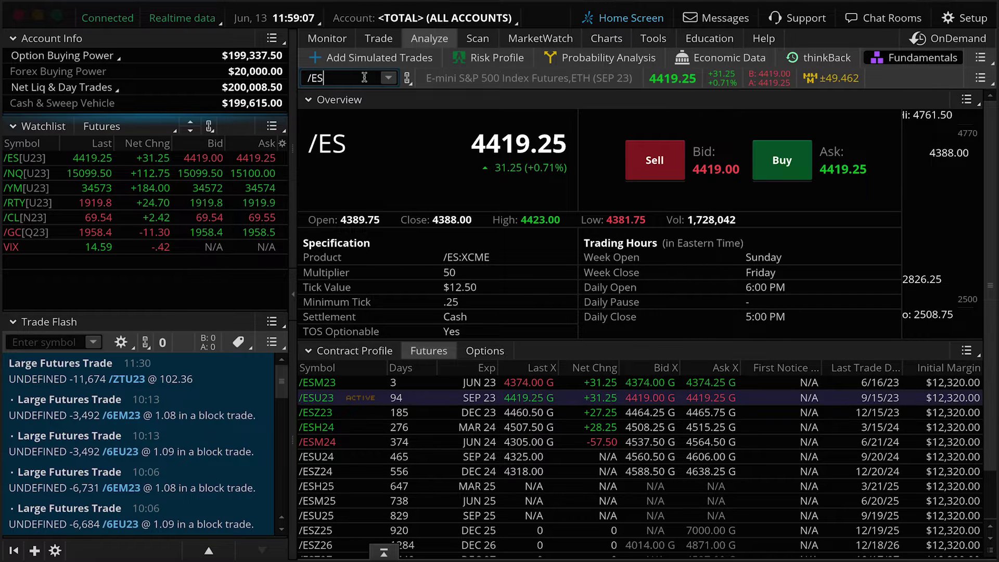
Link both the /ES Fundamentals page and the Futures watchlist to the Red symbol group.
{"action": "left_click", "coordinate": [407, 79]}
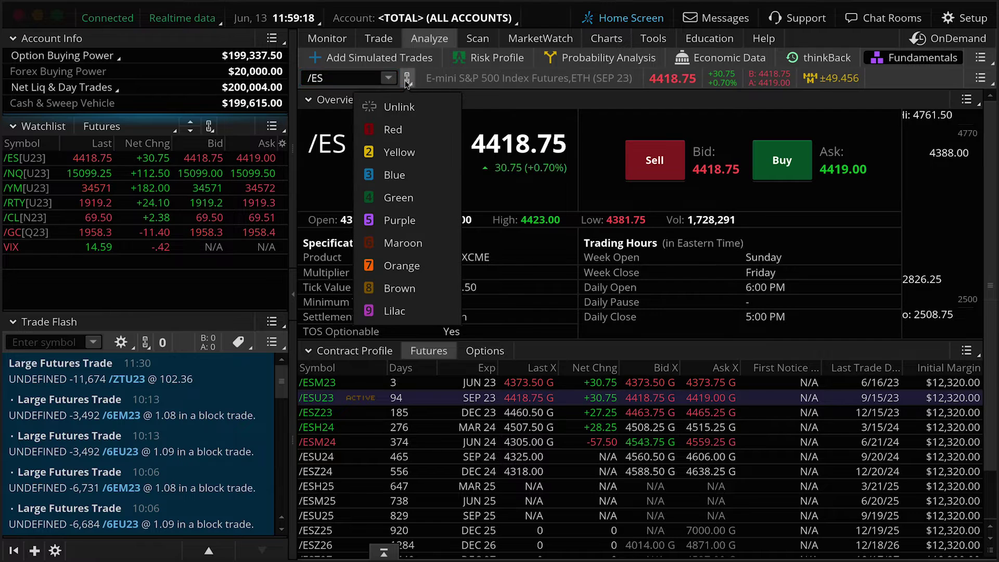
{"action": "left_click", "coordinate": [405, 132]}
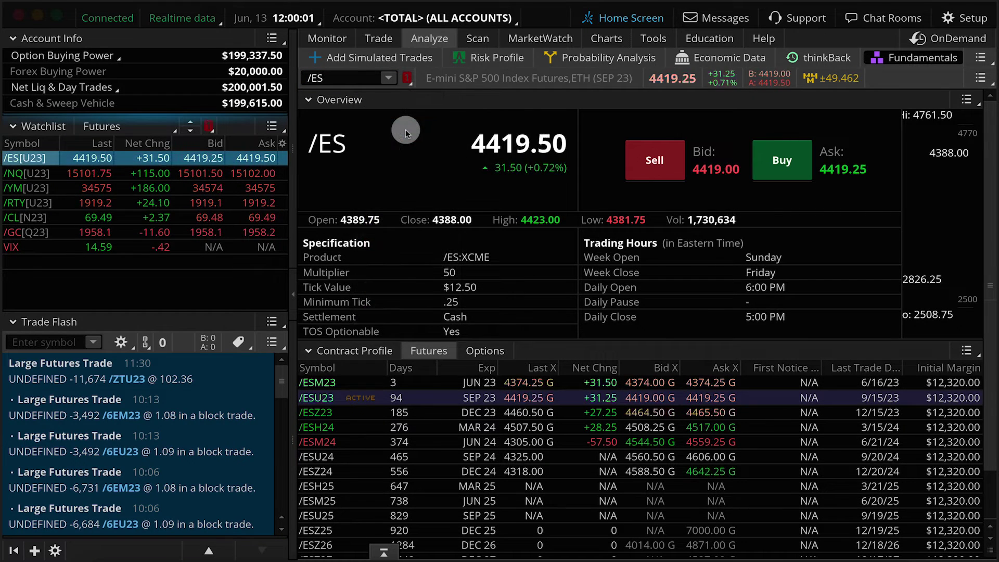
{"action": "left_click", "coordinate": [210, 128]}
{"action": "left_click", "coordinate": [202, 173]}
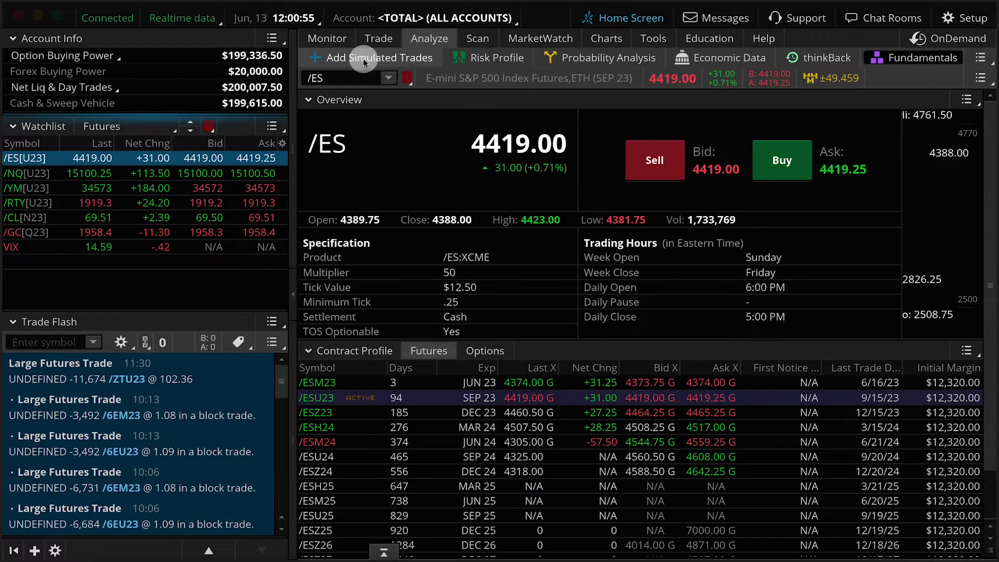
Switch to the Trade tab's Active Trader view.
{"action": "left_click", "coordinate": [381, 42]}
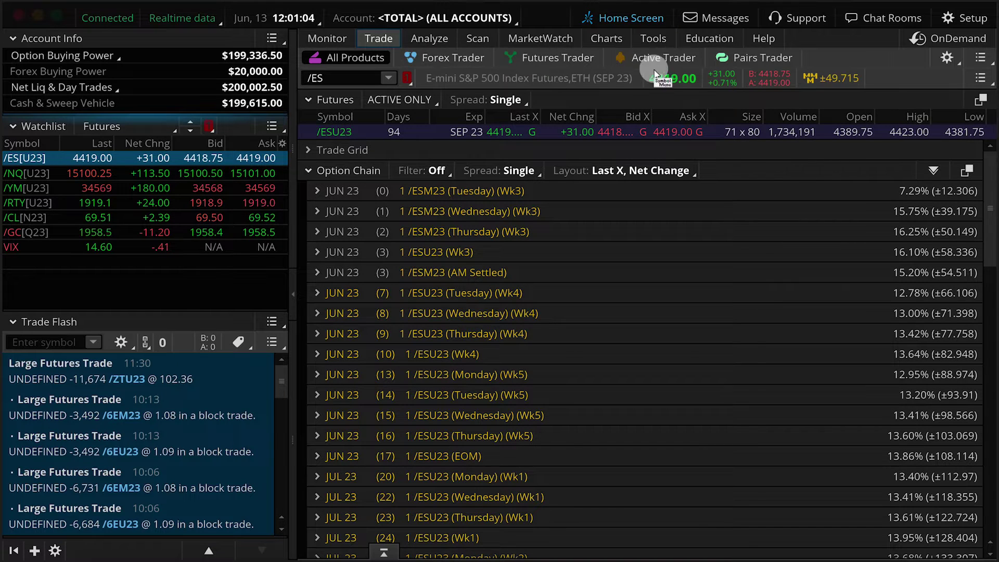
{"action": "left_click", "coordinate": [670, 61]}
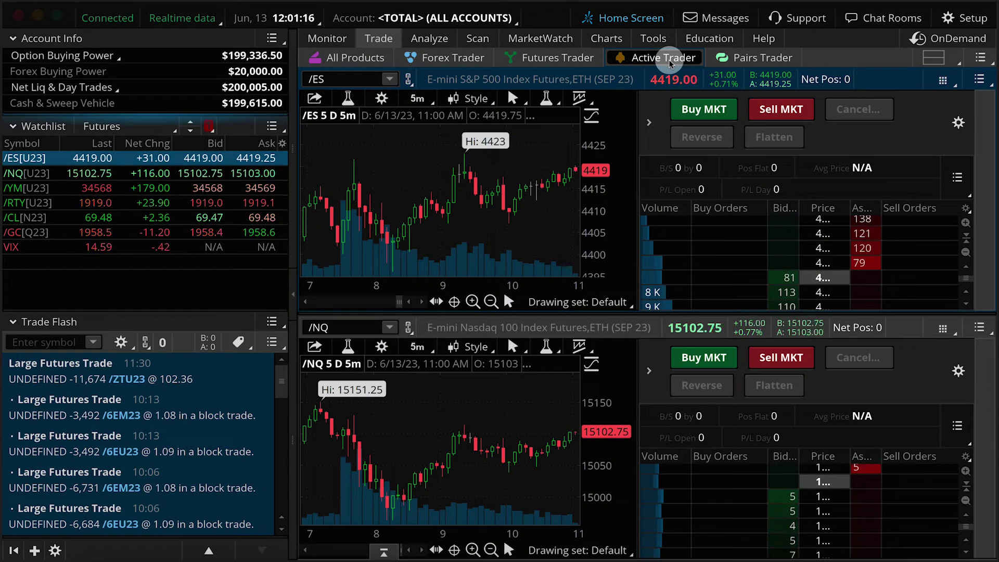
{"action": "left_click", "coordinate": [594, 60]}
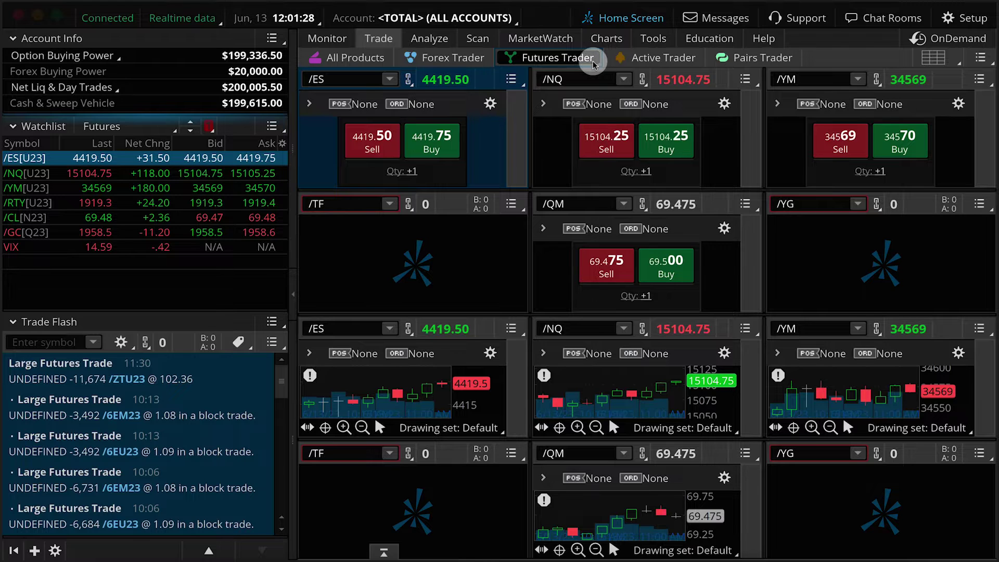
{"action": "left_click", "coordinate": [648, 59]}
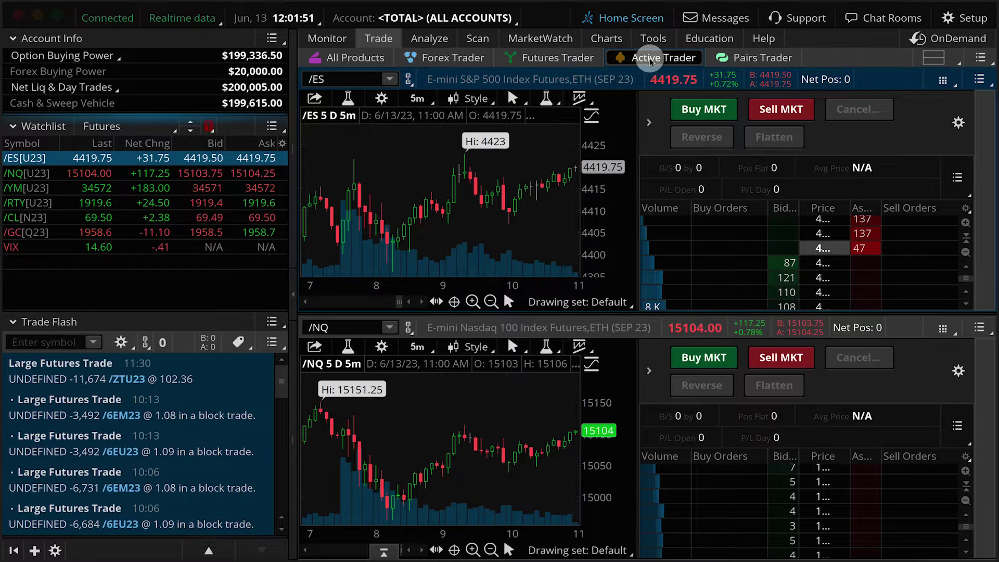
Set the Active Trader grid to a single 1x1 /ES cell linked to Red.
{"action": "left_click", "coordinate": [934, 59]}
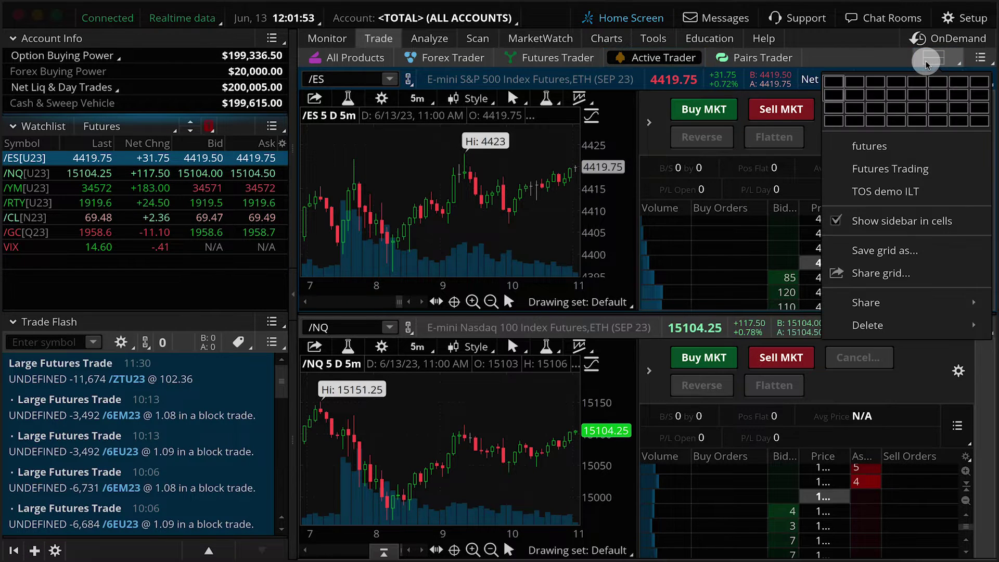
{"action": "left_click", "coordinate": [835, 82]}
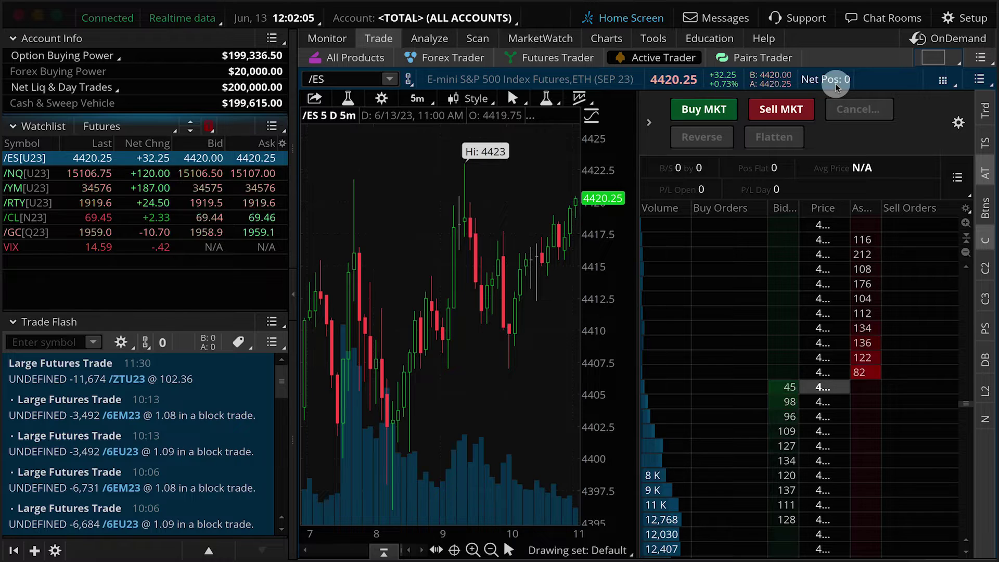
{"action": "left_click", "coordinate": [408, 79]}
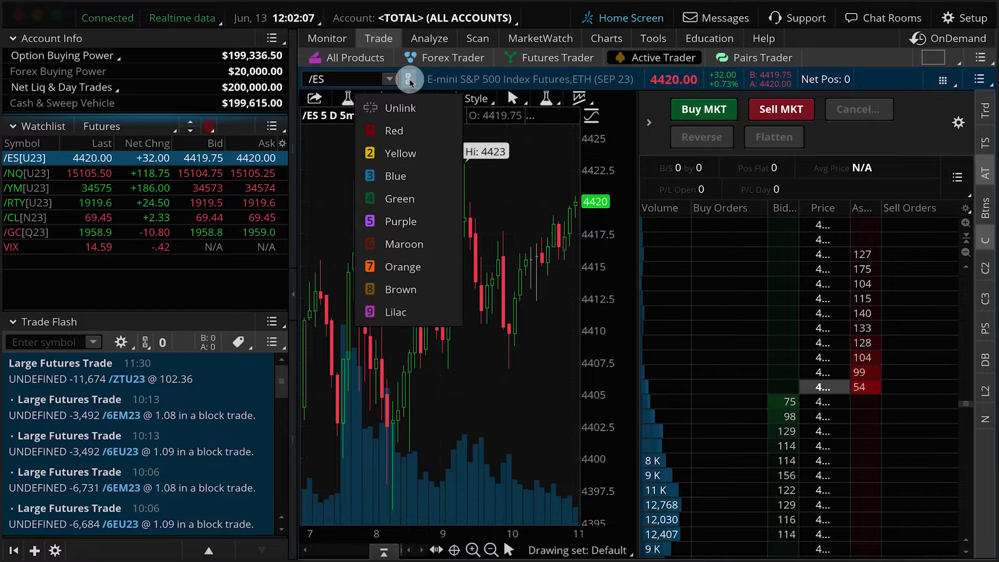
{"action": "left_click", "coordinate": [419, 136]}
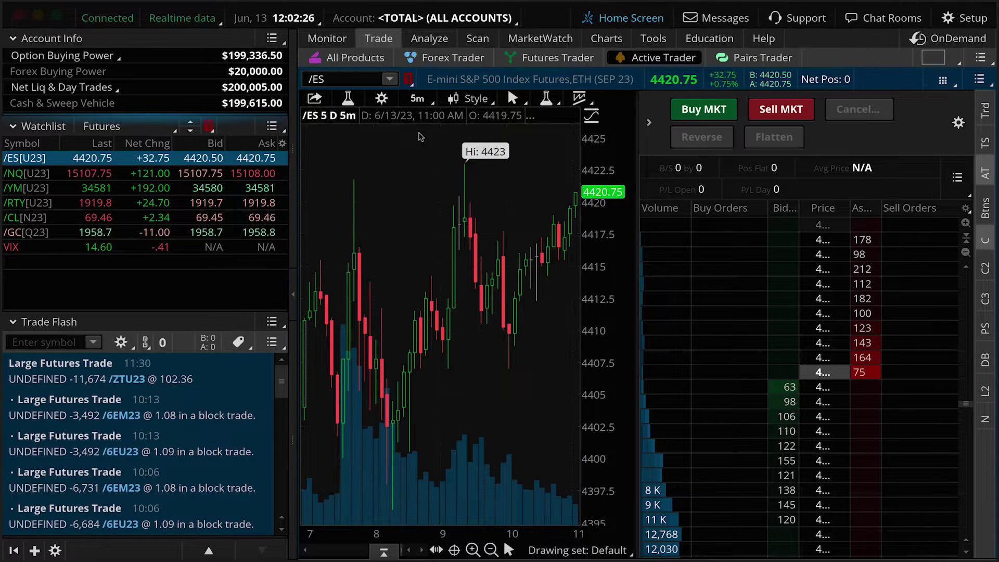
{"action": "left_click", "coordinate": [419, 135]}
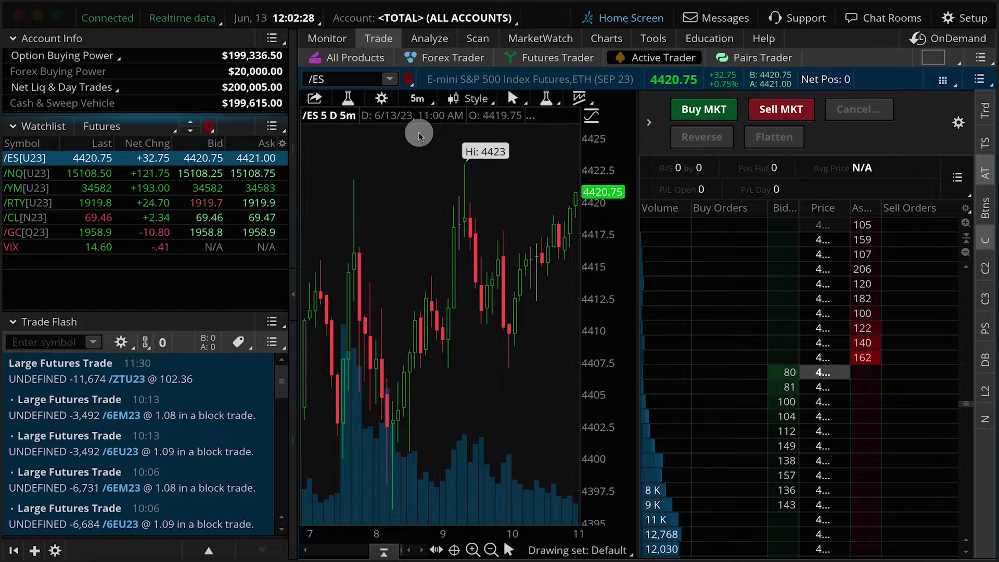
Try the Trd, Btns, DB and TS panels, then add a one-year daily /ES chart below.
{"action": "left_click", "coordinate": [990, 120]}
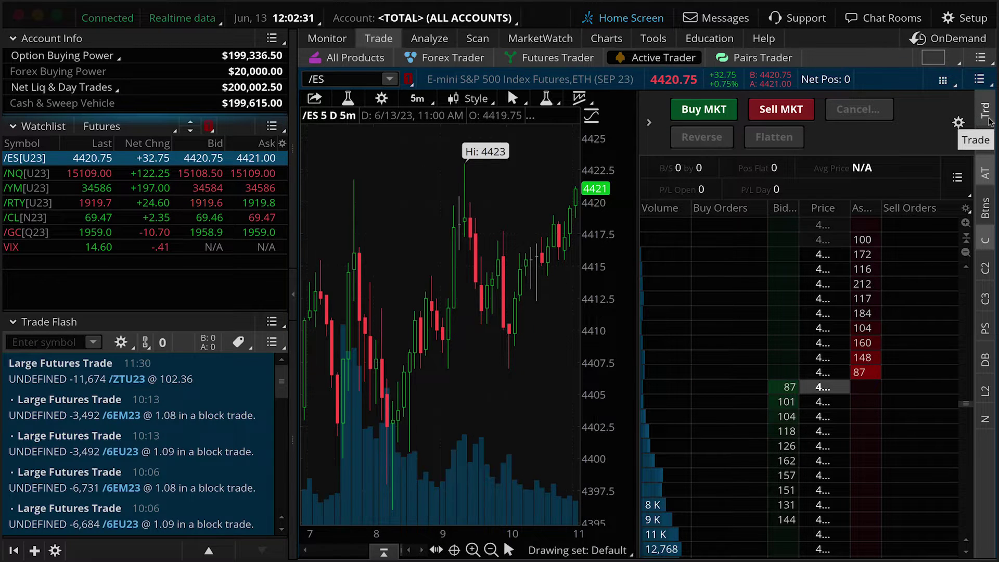
{"action": "left_click", "coordinate": [986, 112]}
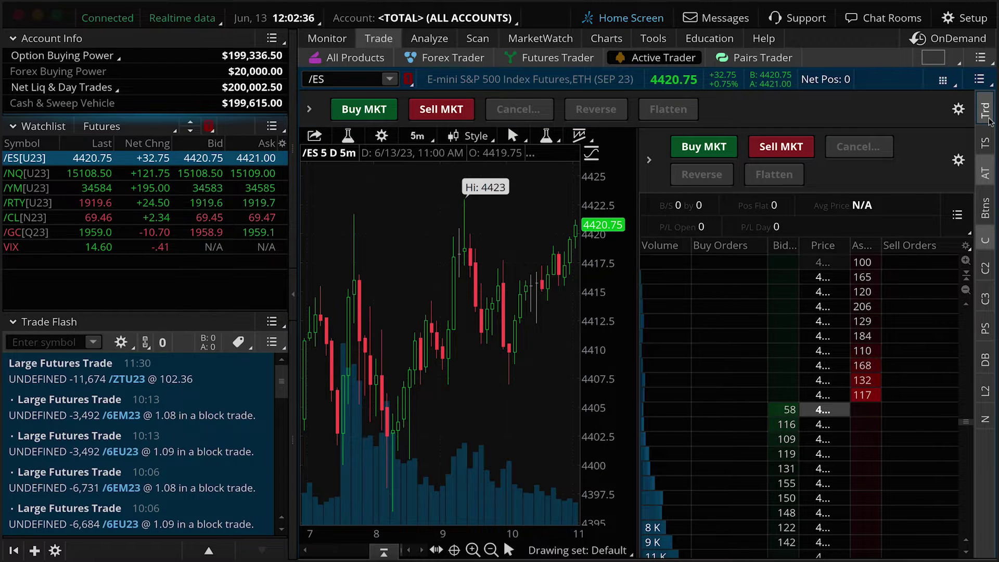
{"action": "left_click", "coordinate": [990, 122]}
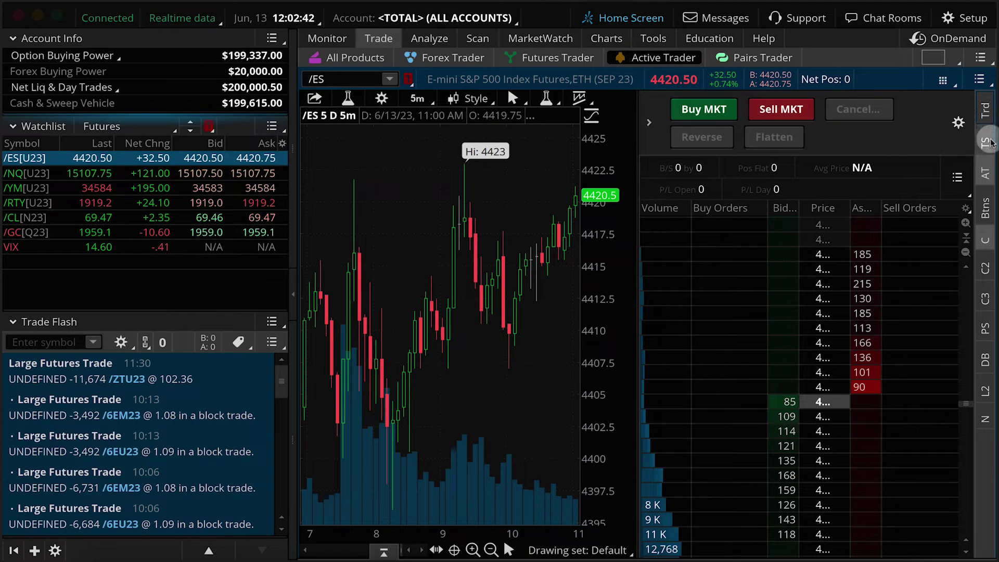
{"action": "left_click", "coordinate": [986, 211]}
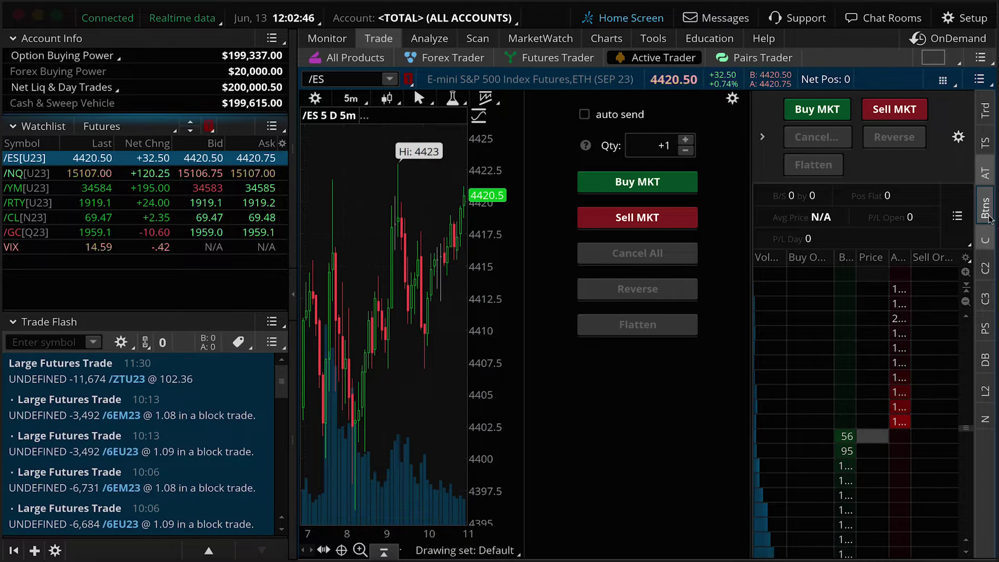
{"action": "left_click", "coordinate": [986, 210]}
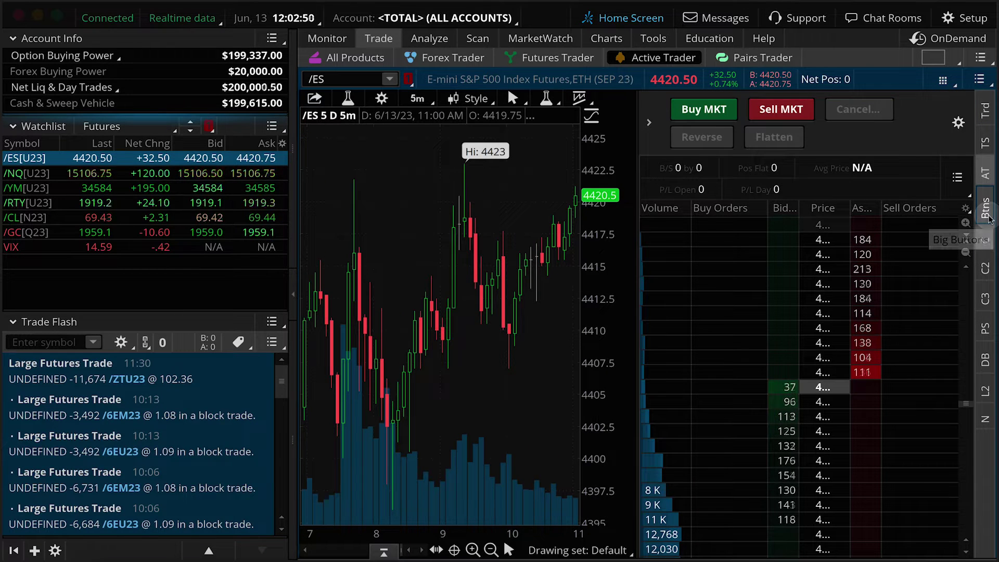
{"action": "left_click", "coordinate": [986, 360]}
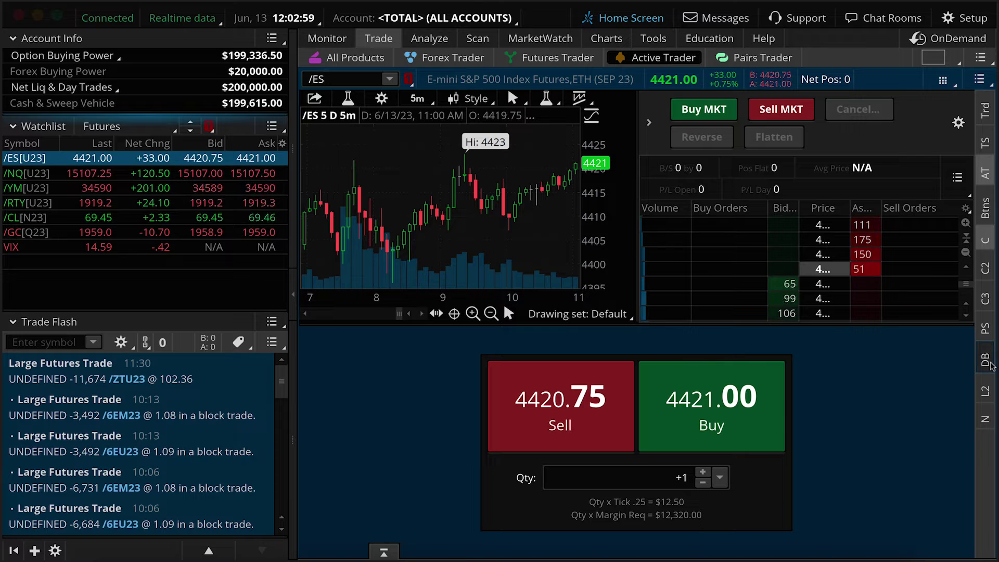
{"action": "left_click", "coordinate": [991, 366]}
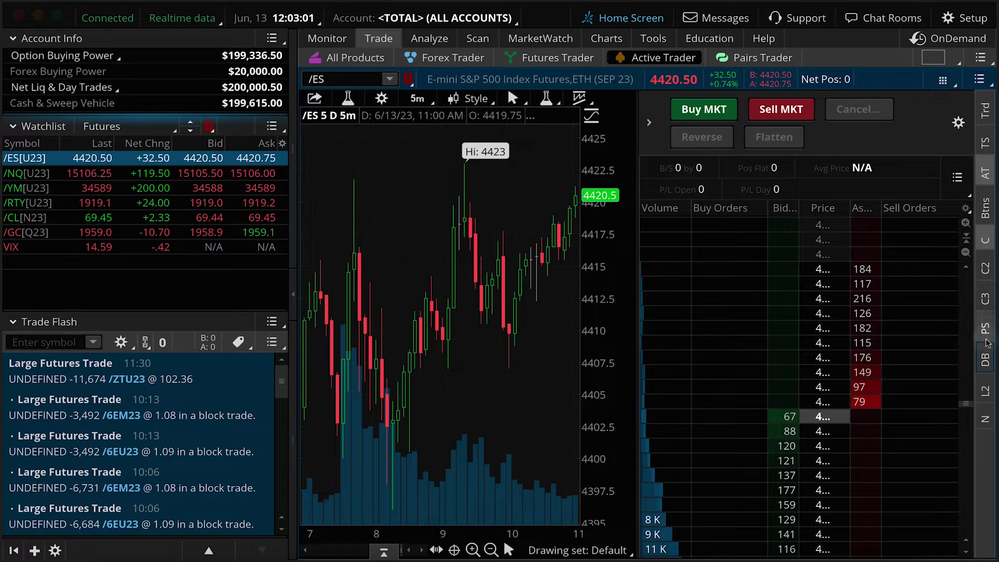
{"action": "left_click", "coordinate": [990, 151]}
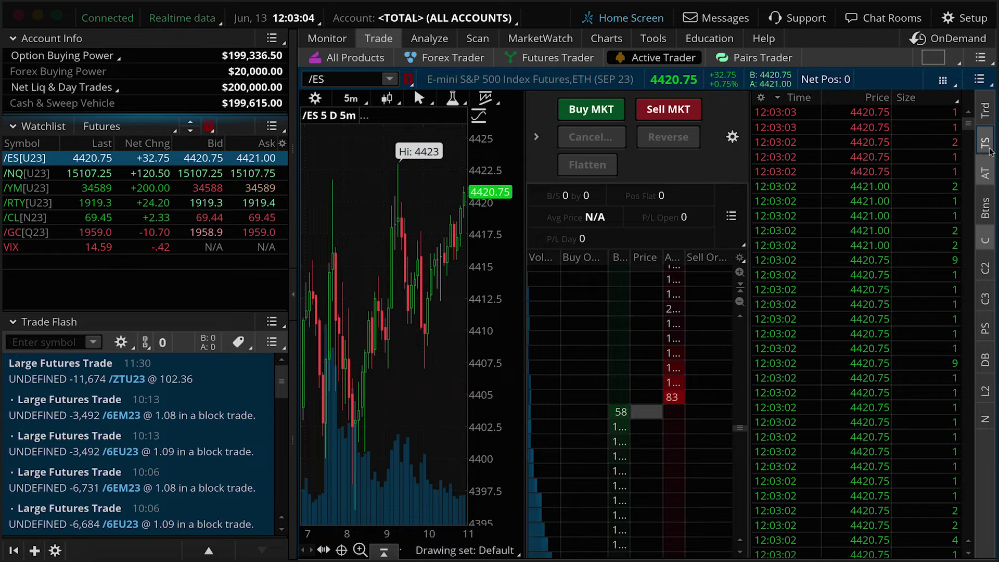
{"action": "left_click", "coordinate": [990, 151]}
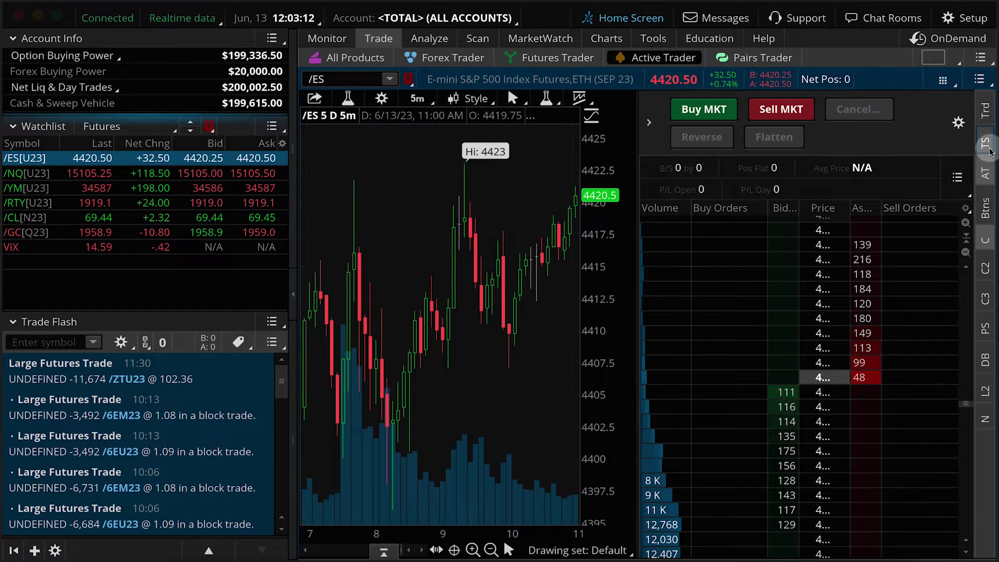
{"action": "left_click", "coordinate": [986, 268]}
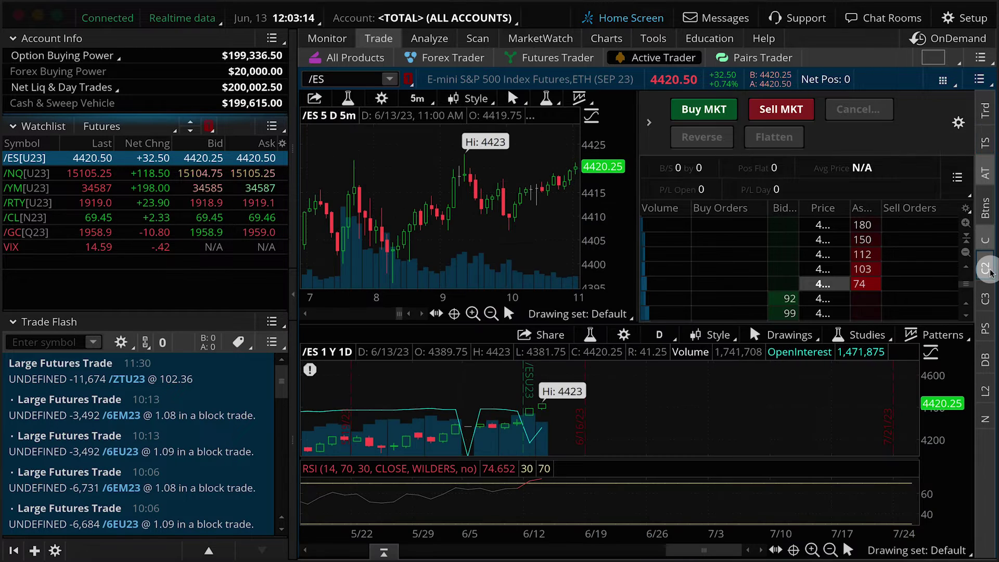
Try the C3, C2, PS and L2 panels, ending with News headlines below the /ES ladder.
{"action": "left_click", "coordinate": [988, 300]}
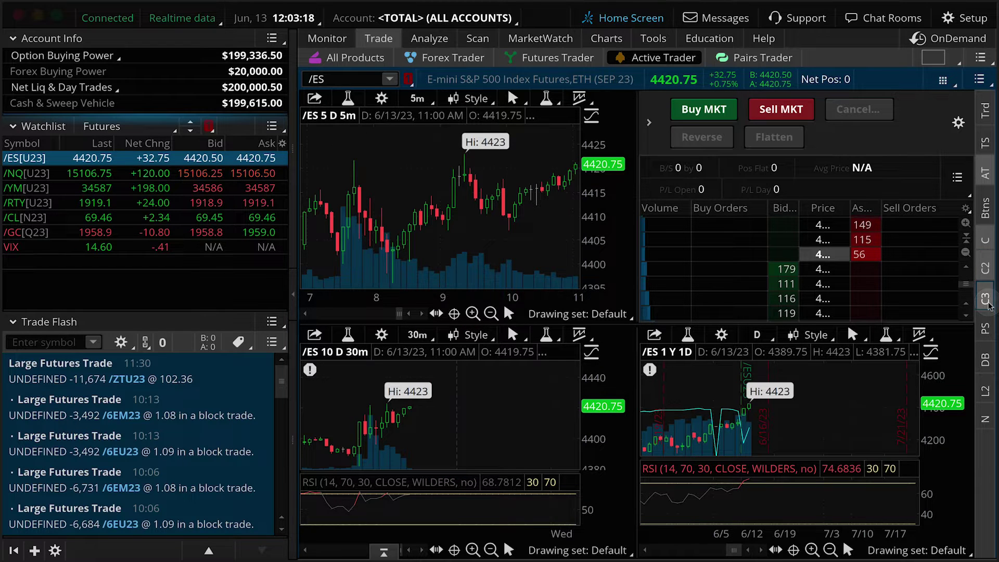
{"action": "left_click", "coordinate": [986, 271]}
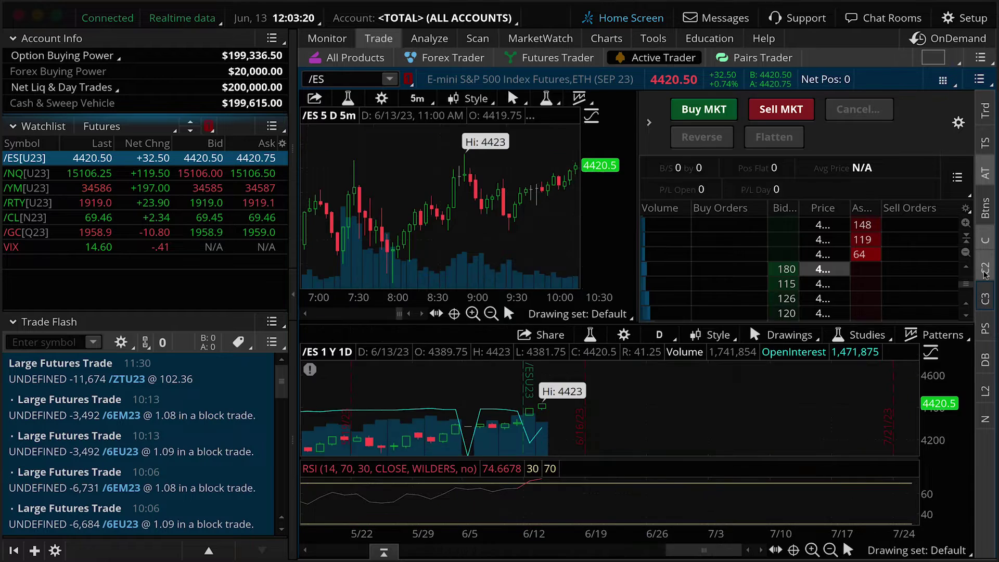
{"action": "left_click", "coordinate": [985, 332]}
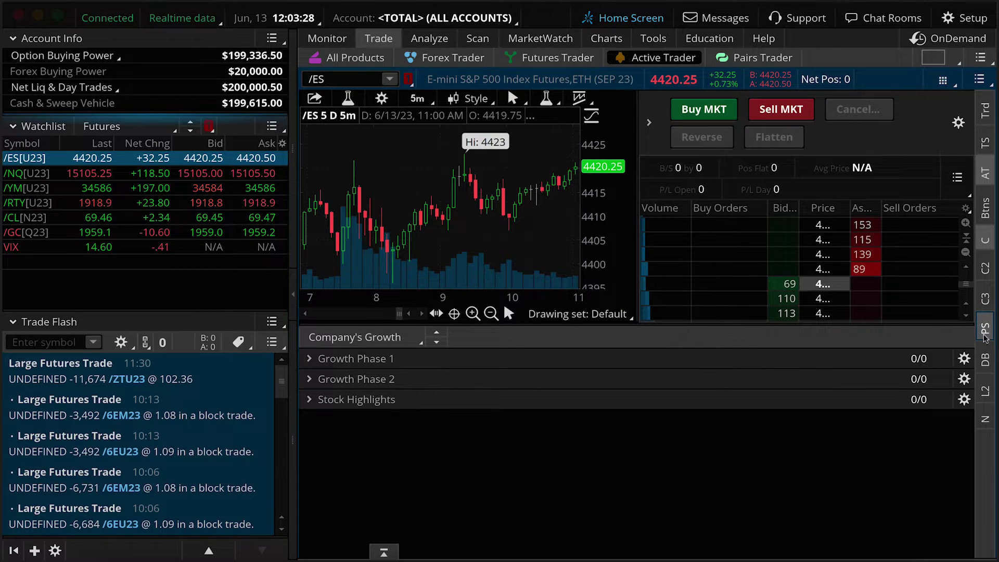
{"action": "left_click", "coordinate": [985, 333]}
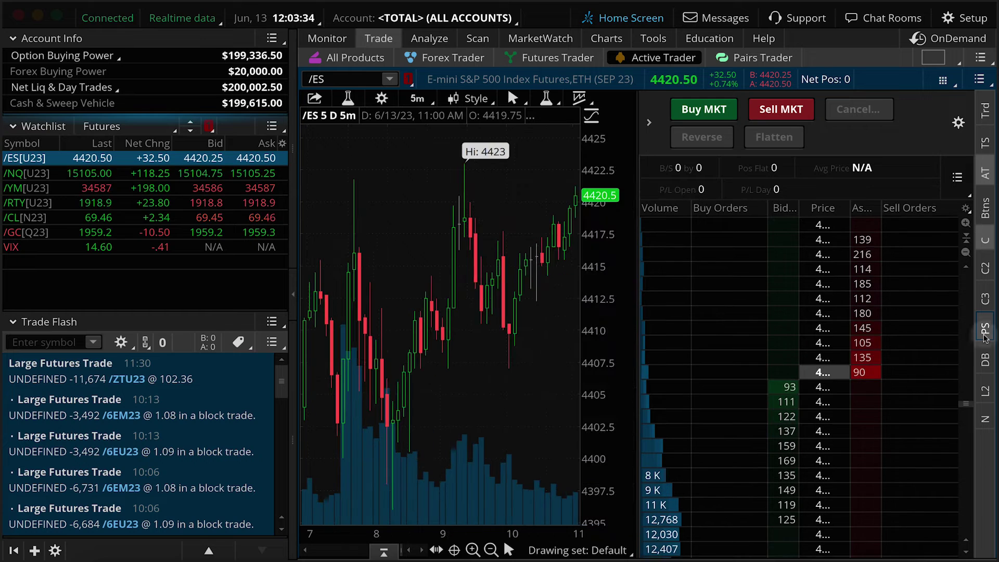
{"action": "left_click", "coordinate": [987, 393]}
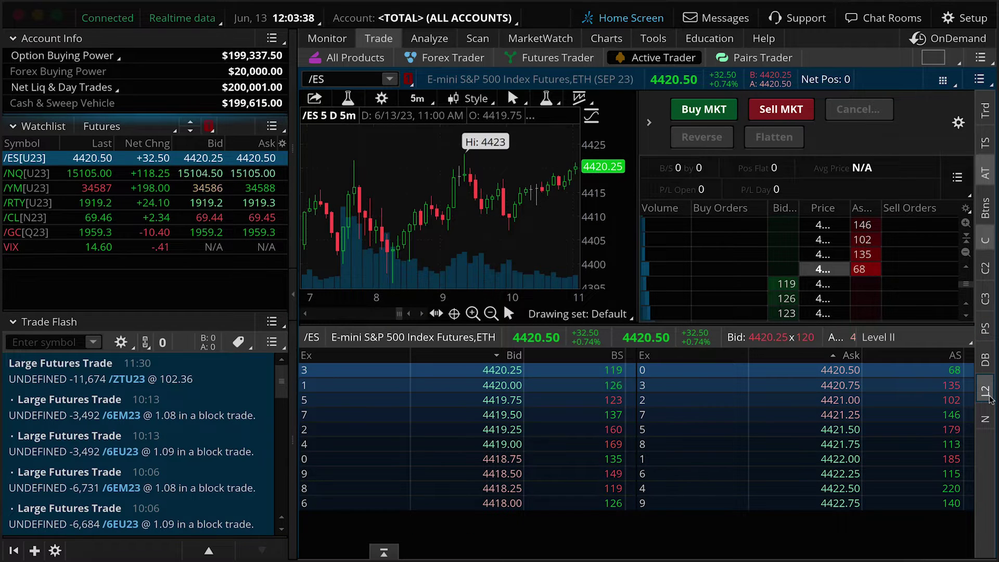
{"action": "left_click", "coordinate": [986, 419]}
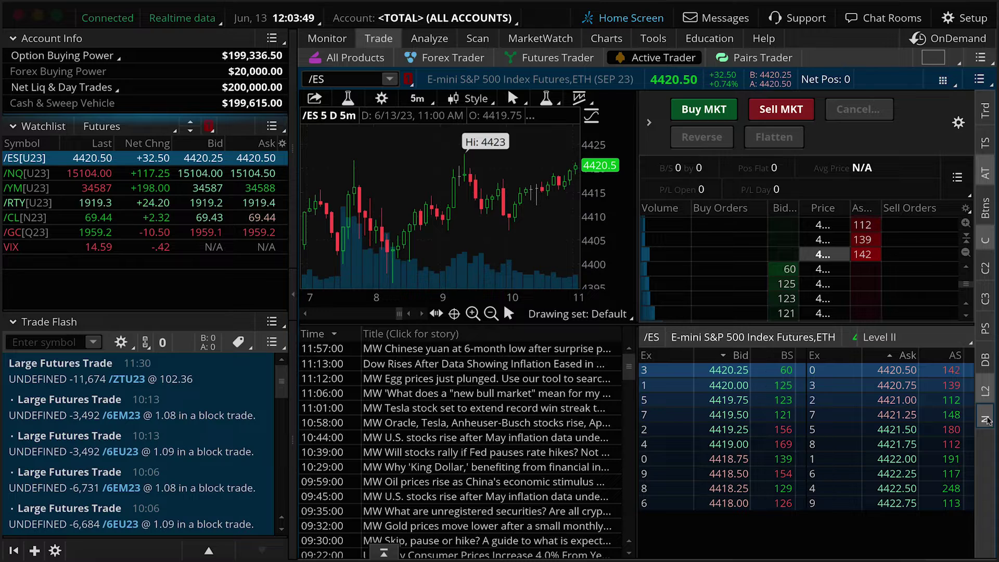
{"action": "left_click", "coordinate": [986, 419]}
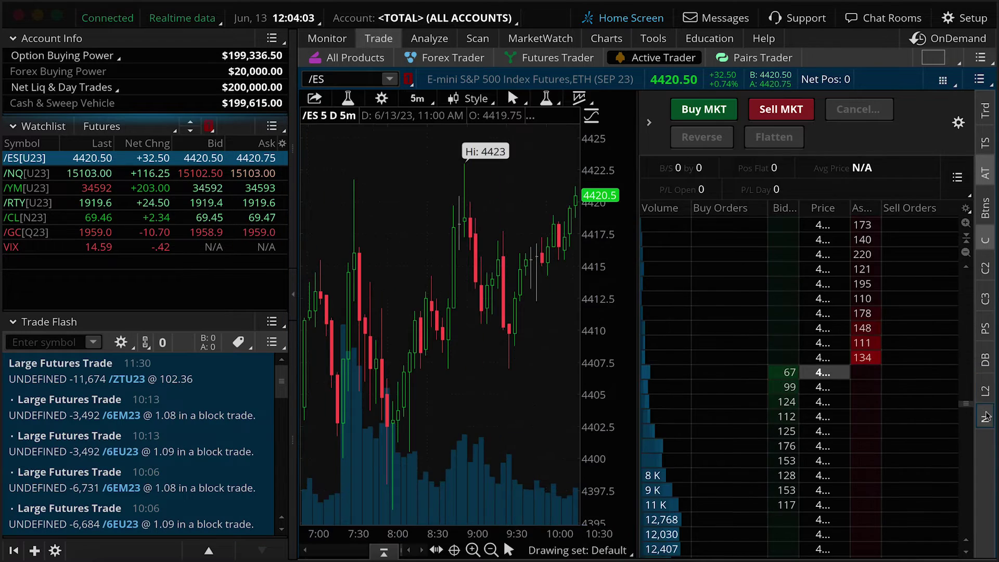
{"action": "left_click", "coordinate": [987, 393]}
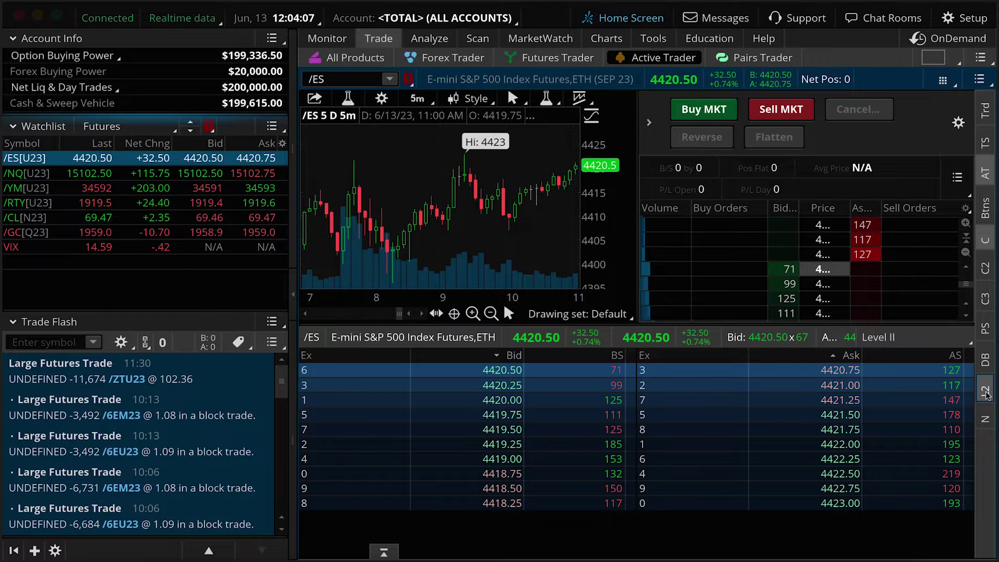
{"action": "left_click", "coordinate": [986, 419]}
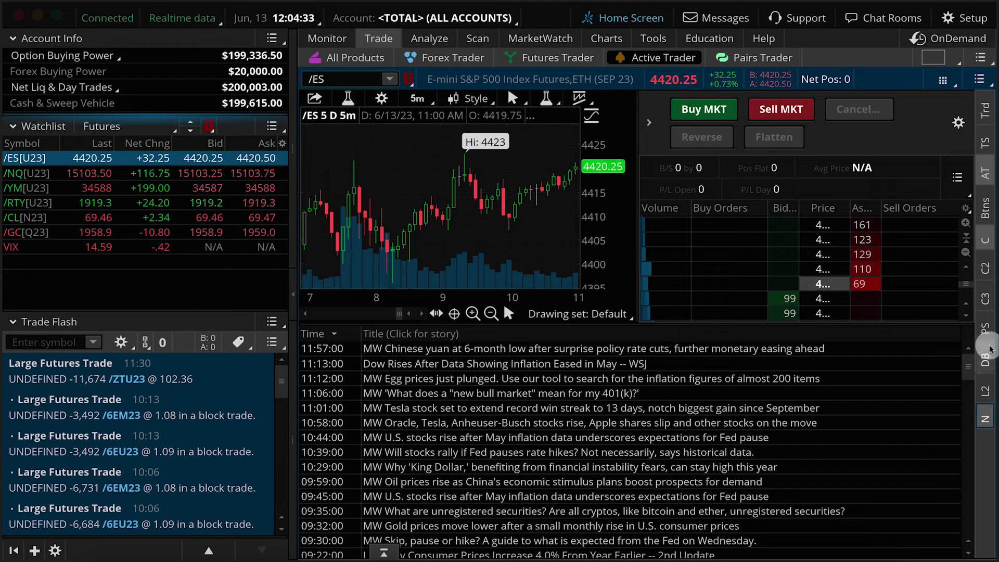
{"action": "left_click", "coordinate": [954, 87]}
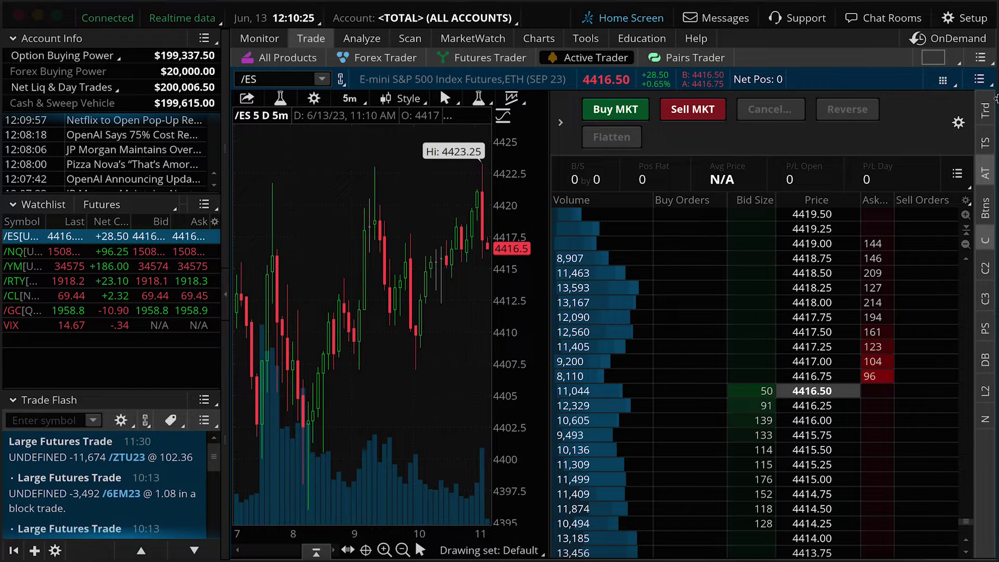
{"action": "left_click", "coordinate": [969, 225]}
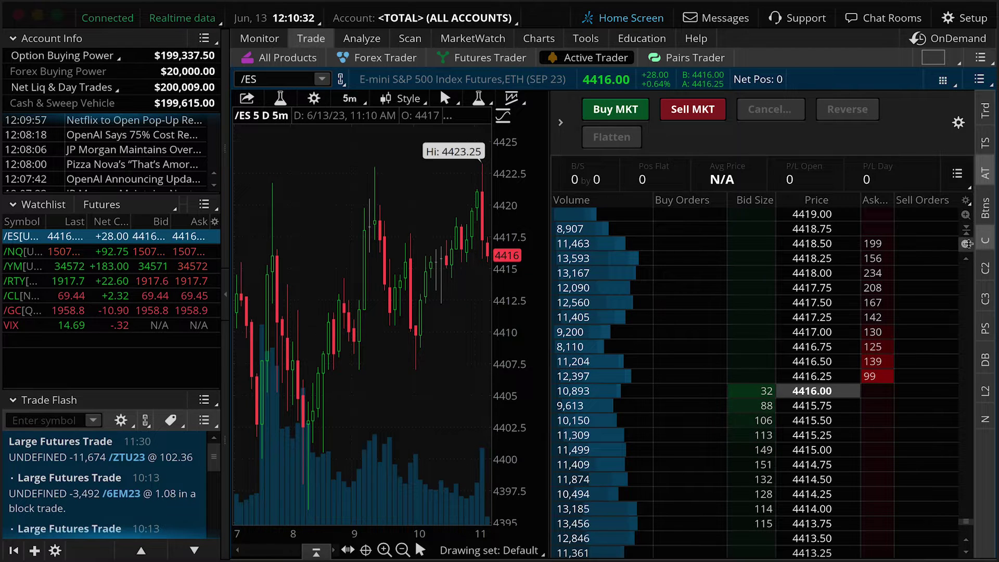
{"action": "left_click", "coordinate": [967, 243]}
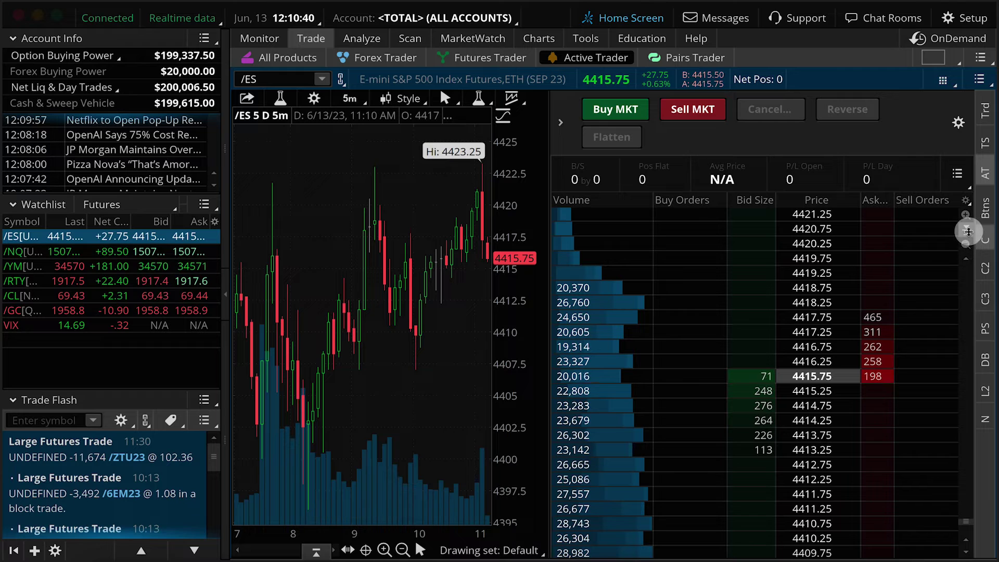
{"action": "left_click", "coordinate": [969, 232]}
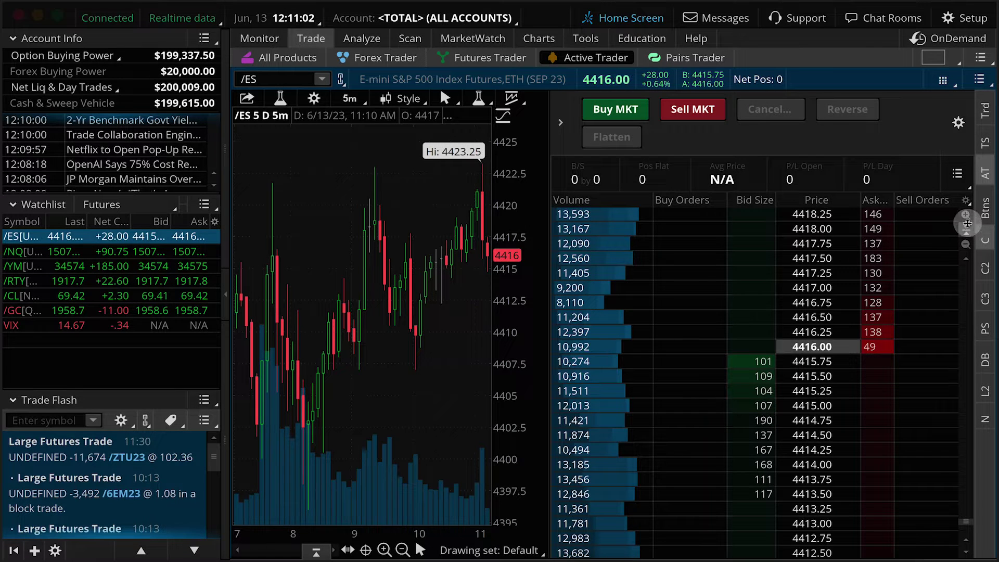
{"action": "left_click", "coordinate": [967, 203]}
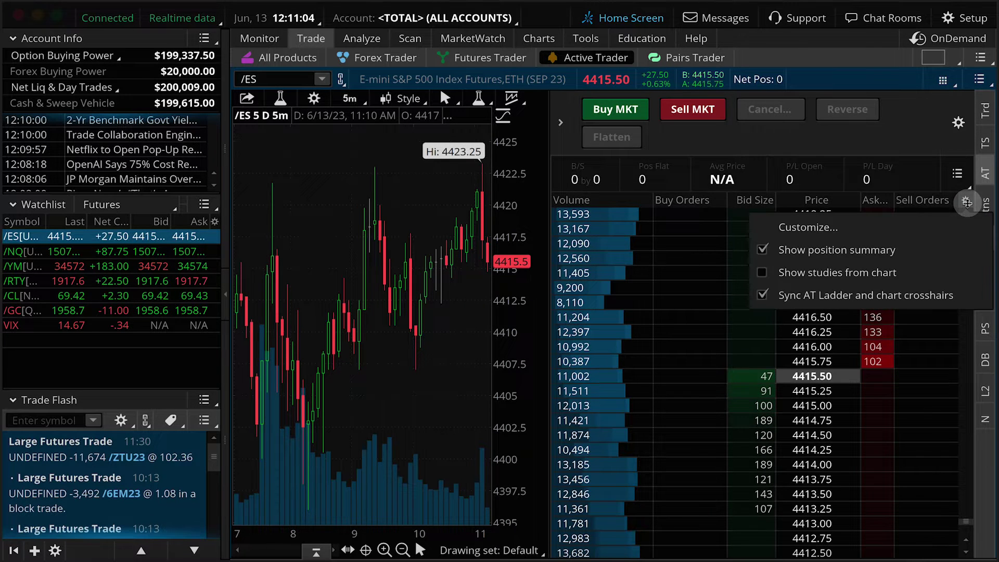
{"action": "left_click", "coordinate": [952, 227]}
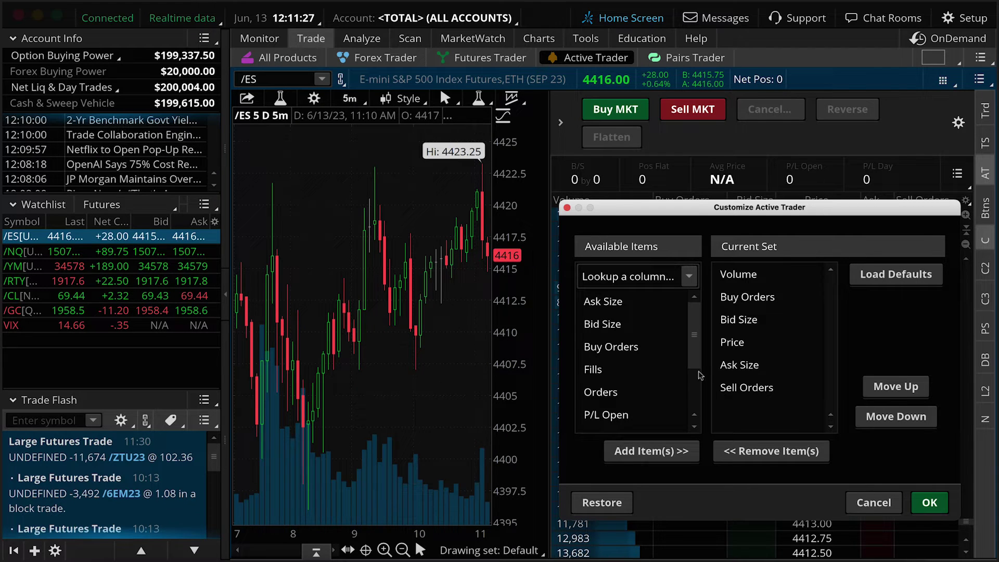
{"action": "left_click", "coordinate": [667, 370]}
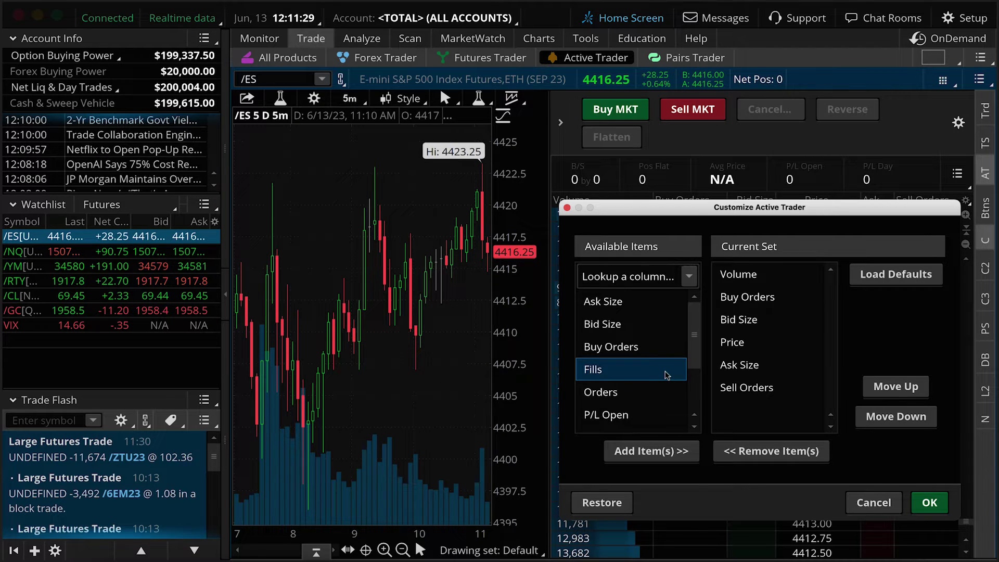
{"action": "left_click", "coordinate": [691, 457]}
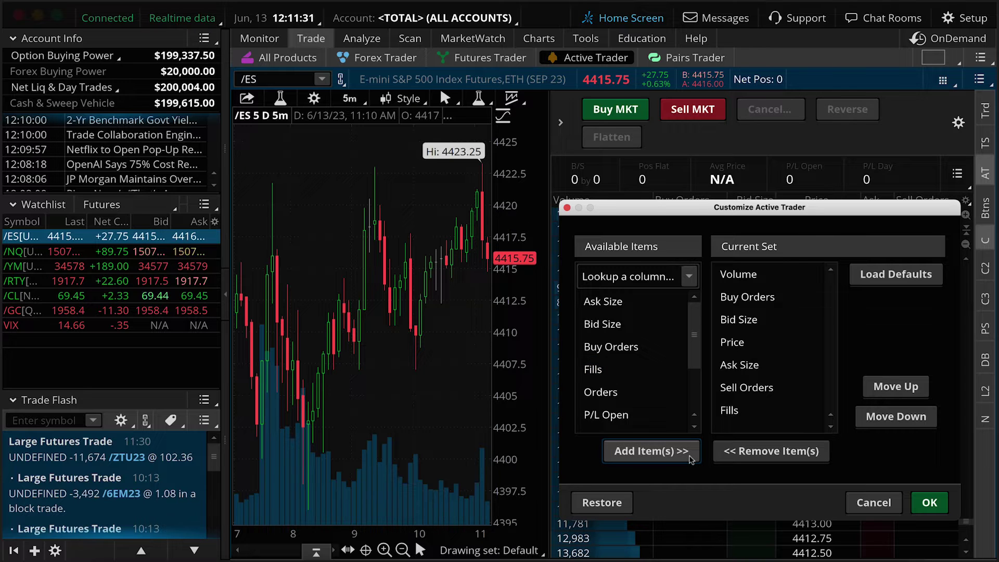
{"action": "left_click", "coordinate": [747, 417]}
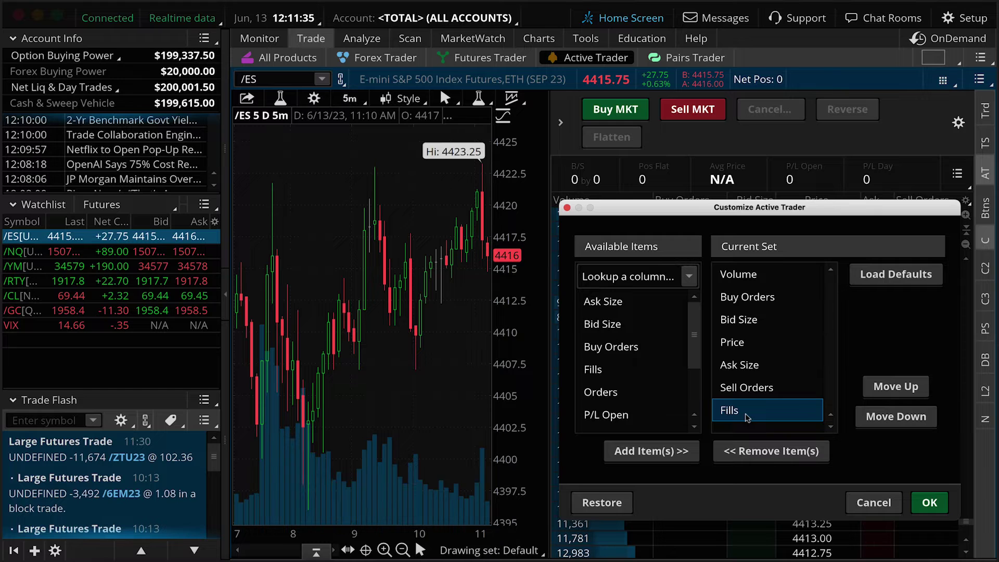
{"action": "double_click", "coordinate": [747, 417]}
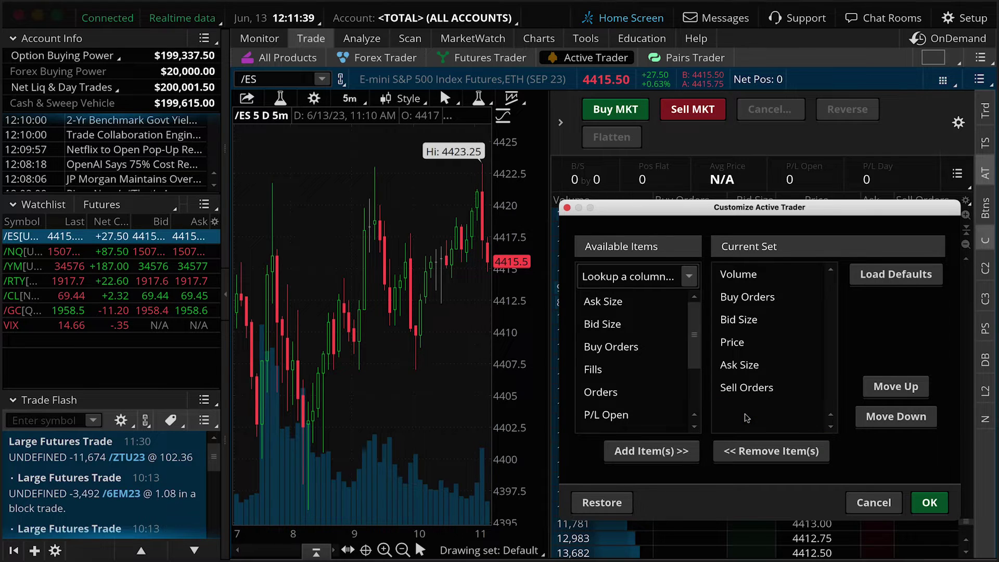
{"action": "left_click", "coordinate": [750, 387]}
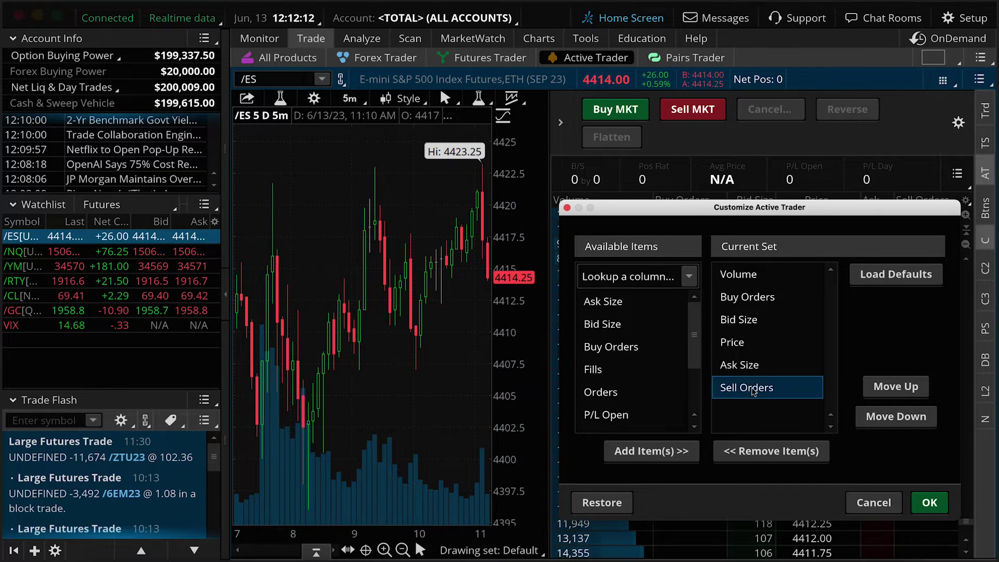
{"action": "left_click", "coordinate": [886, 390]}
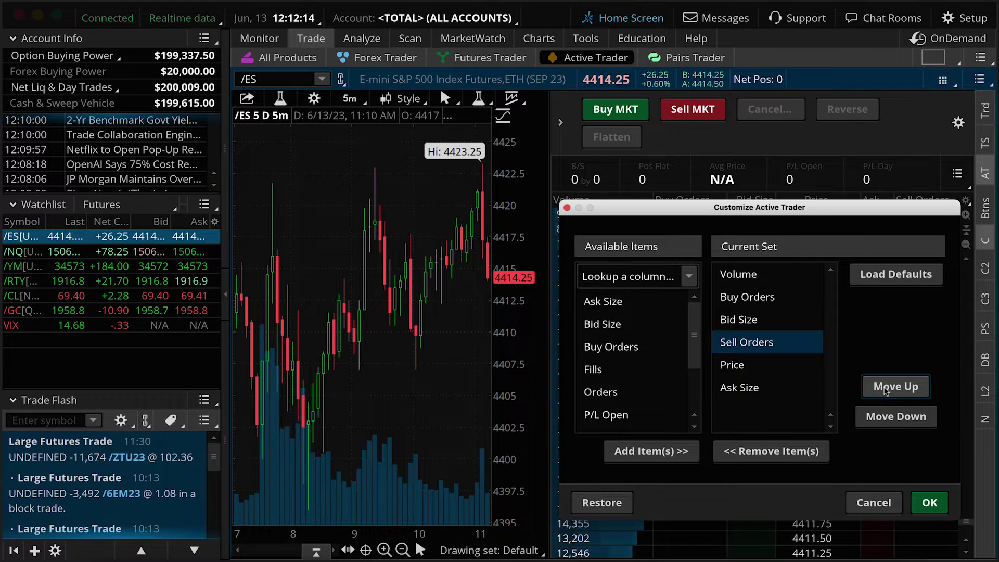
{"action": "left_click", "coordinate": [886, 417]}
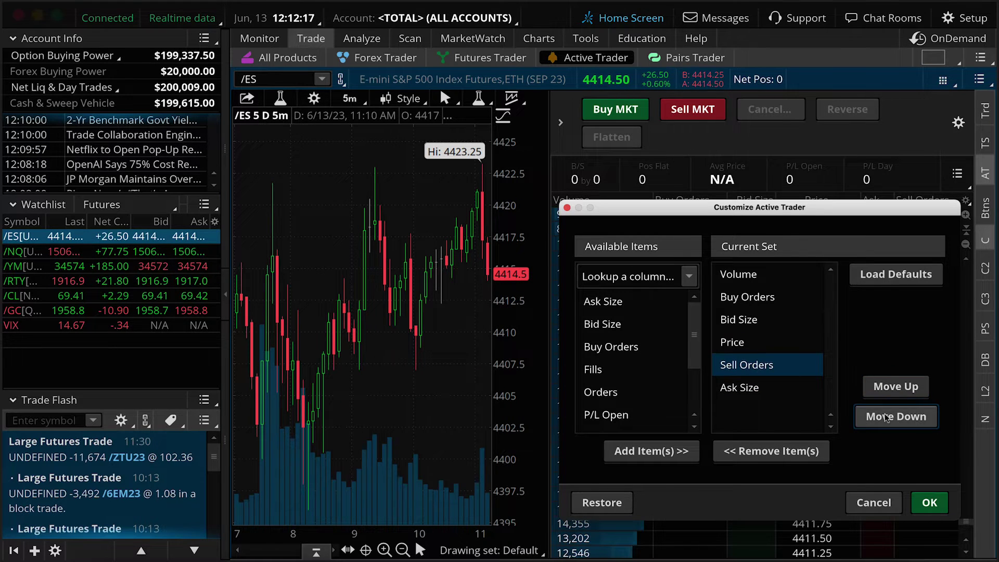
{"action": "left_click", "coordinate": [886, 417]}
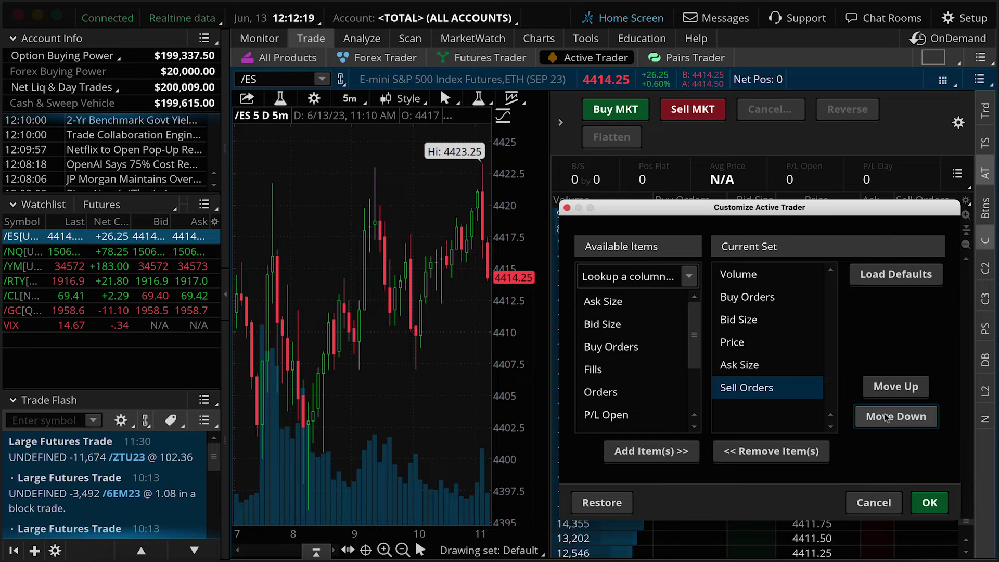
{"action": "left_click", "coordinate": [930, 502]}
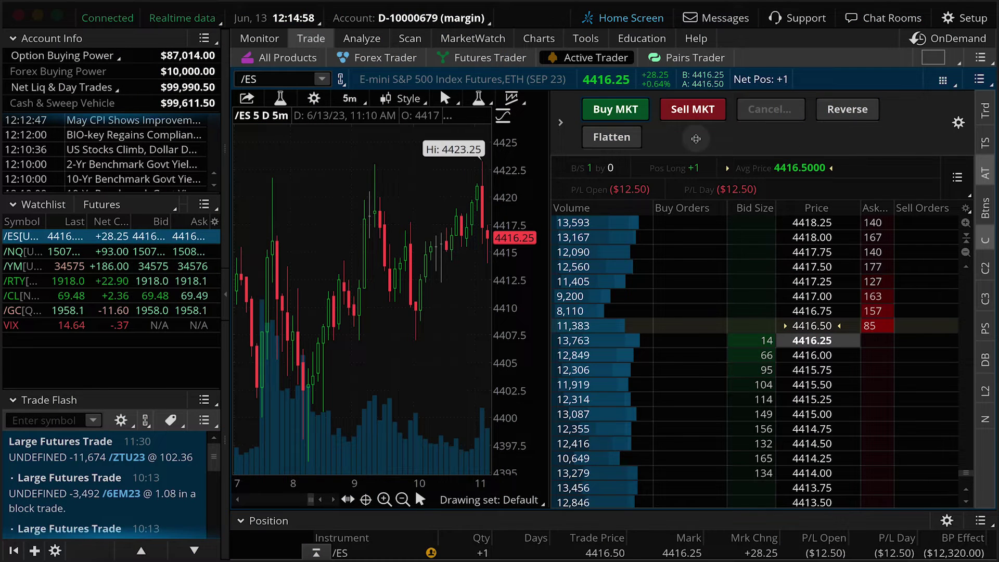
Expand the quantity and order template settings in Active Trader.
{"action": "left_click", "coordinate": [560, 120]}
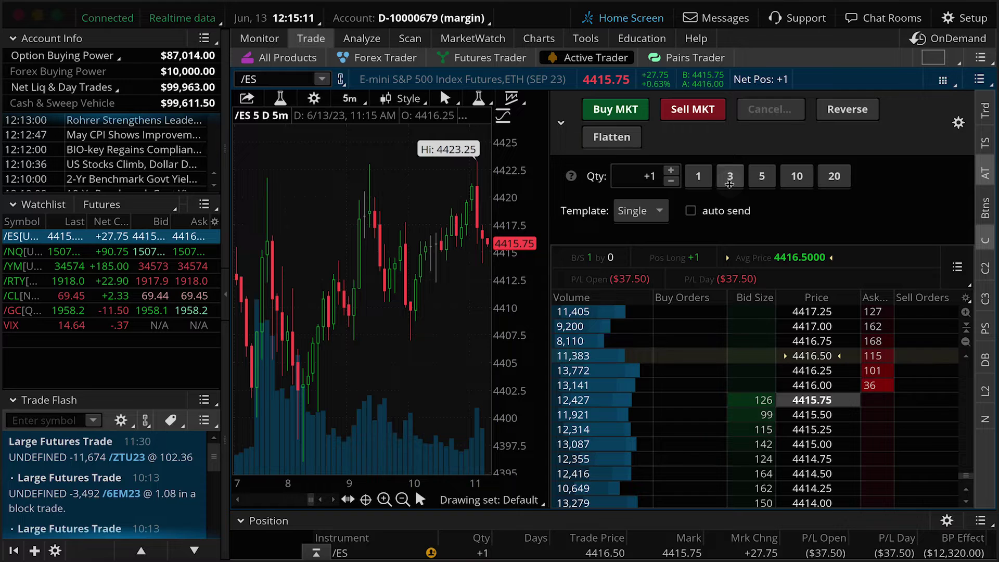
Set the order quantity to 3 contracts with the TRG w/ bracket template.
{"action": "left_click", "coordinate": [729, 177]}
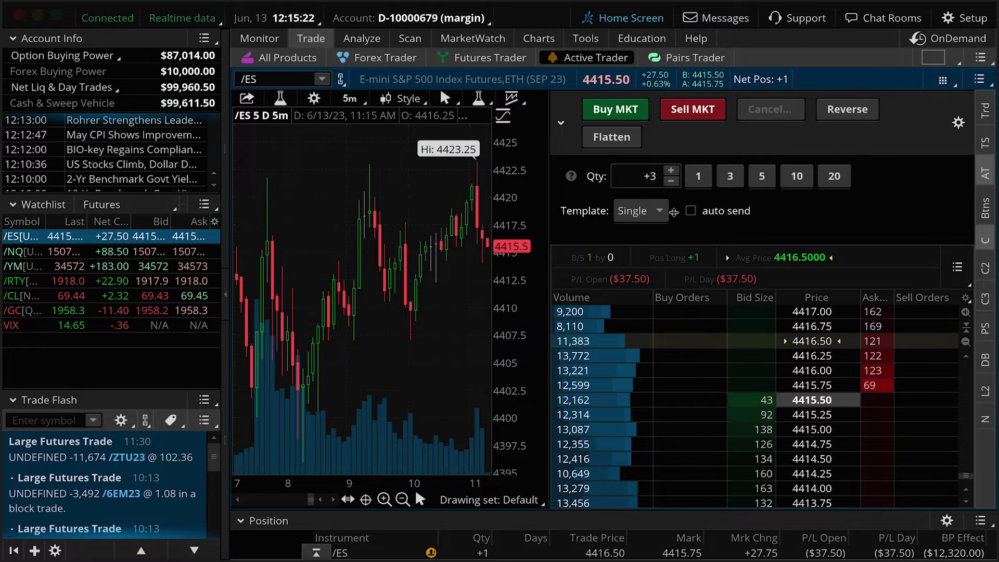
{"action": "left_click", "coordinate": [652, 213]}
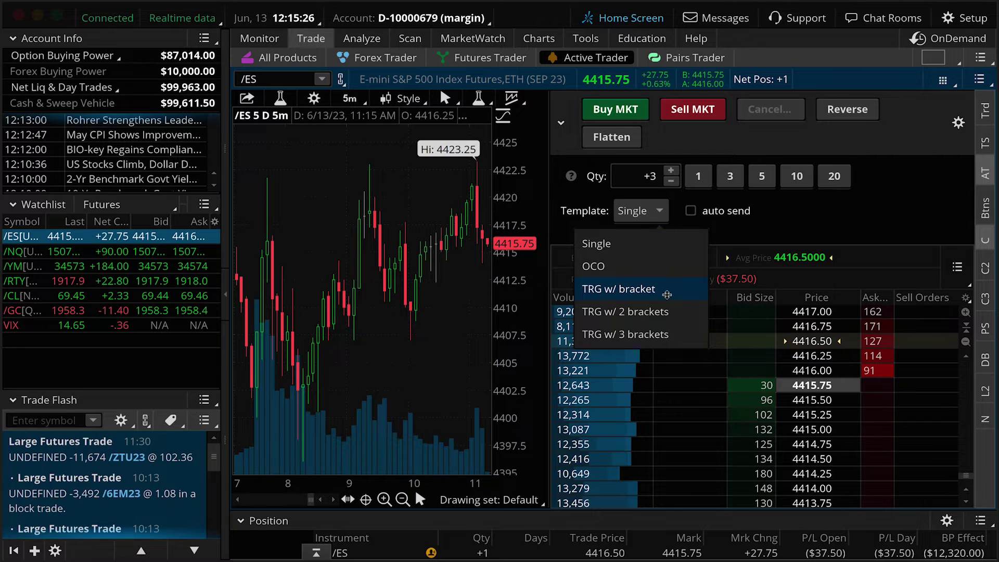
{"action": "left_click", "coordinate": [670, 298]}
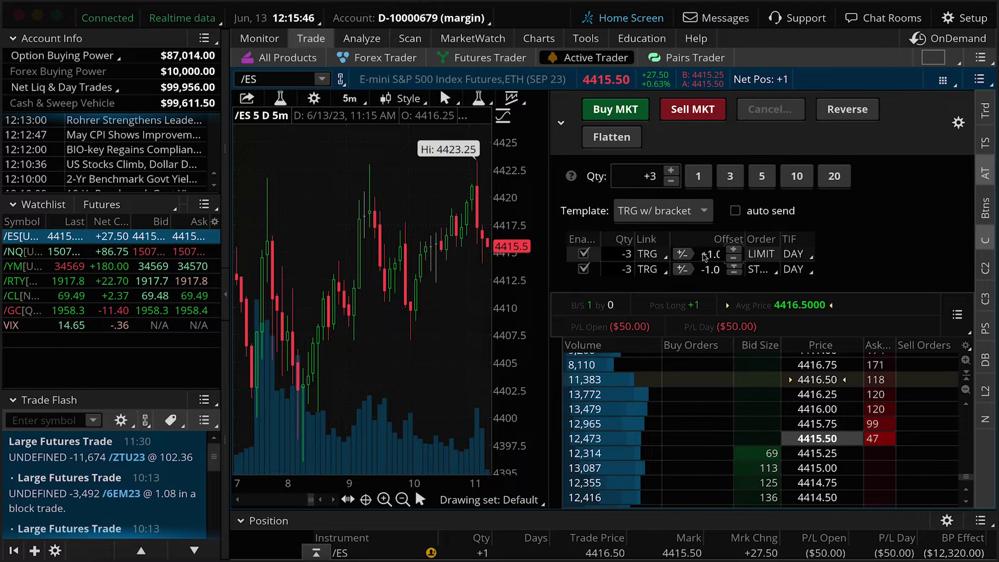
Set the bracket limit offset to 5 and stop offset to 2, leaving auto send off.
{"action": "left_click", "coordinate": [723, 254]}
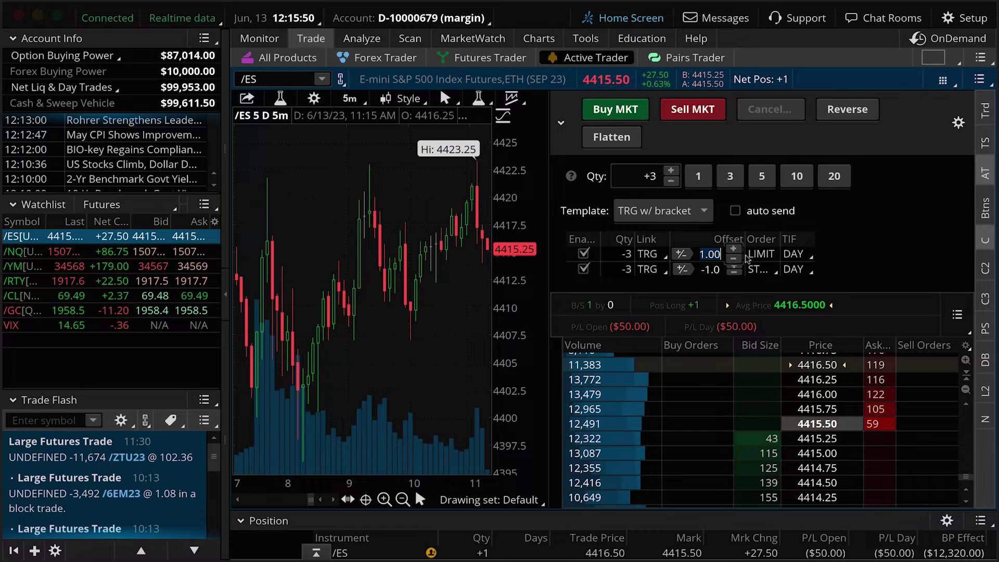
{"action": "type", "text": "5"}
{"action": "key", "text": "Return"}
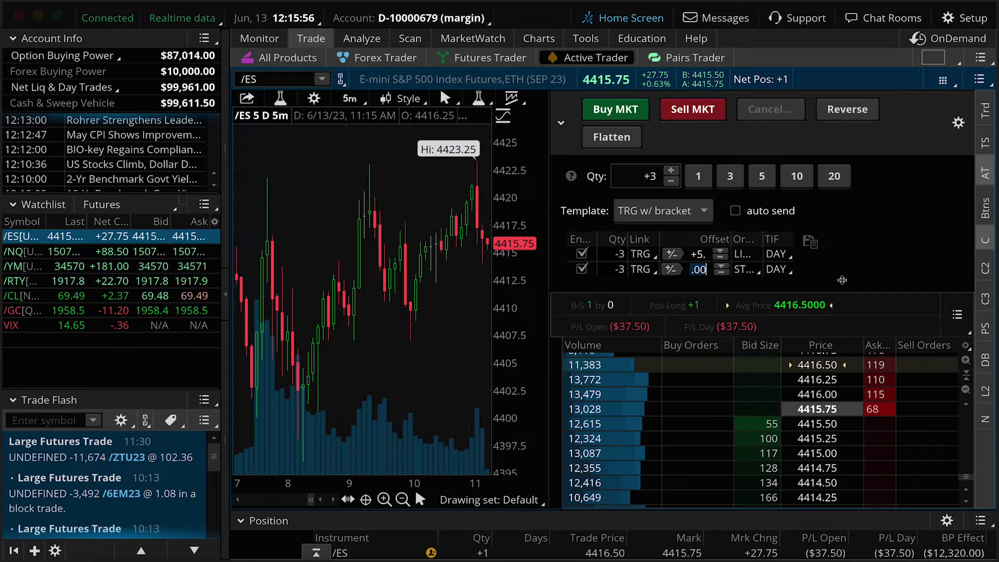
{"action": "type", "text": "2"}
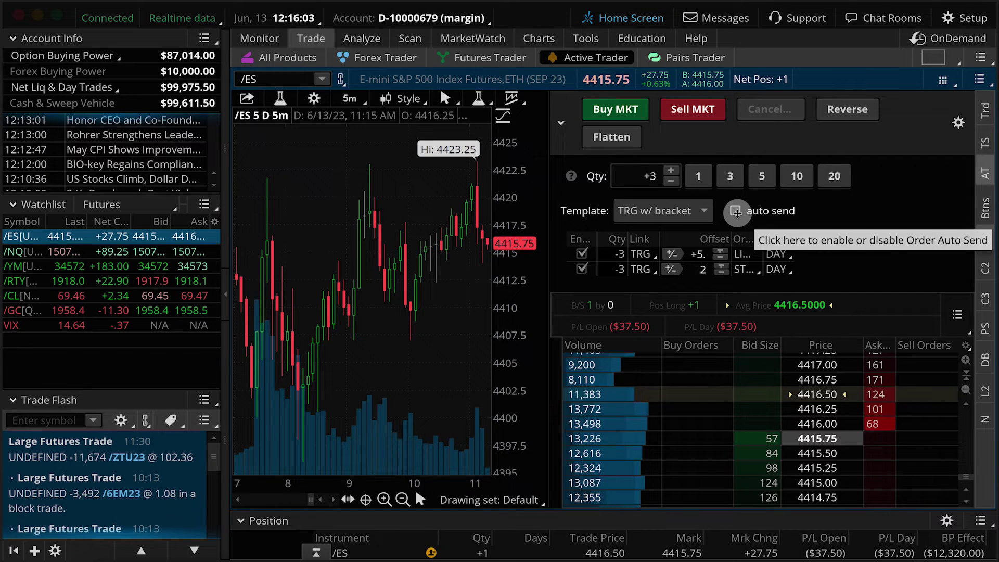
{"action": "left_click", "coordinate": [736, 210]}
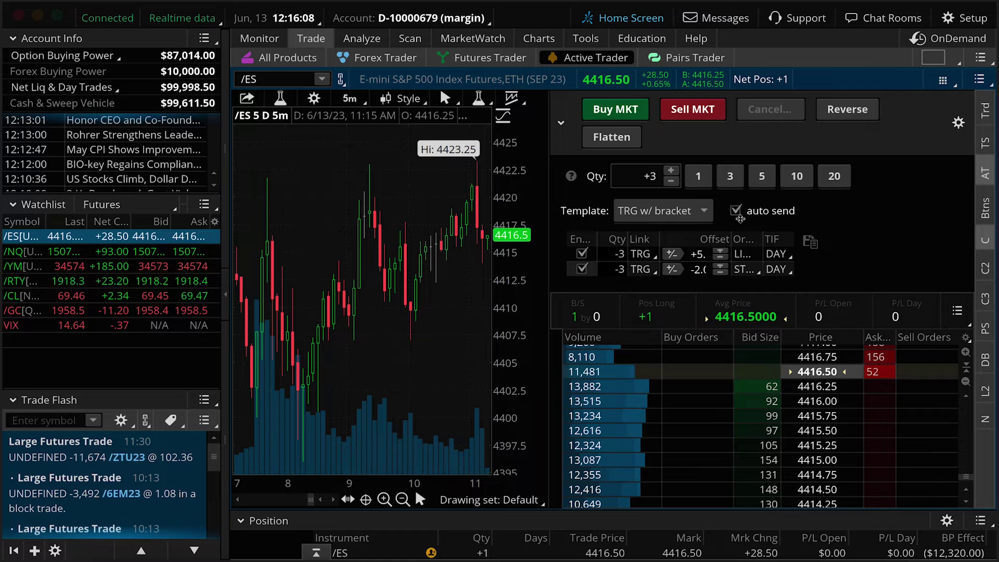
{"action": "left_click", "coordinate": [738, 214]}
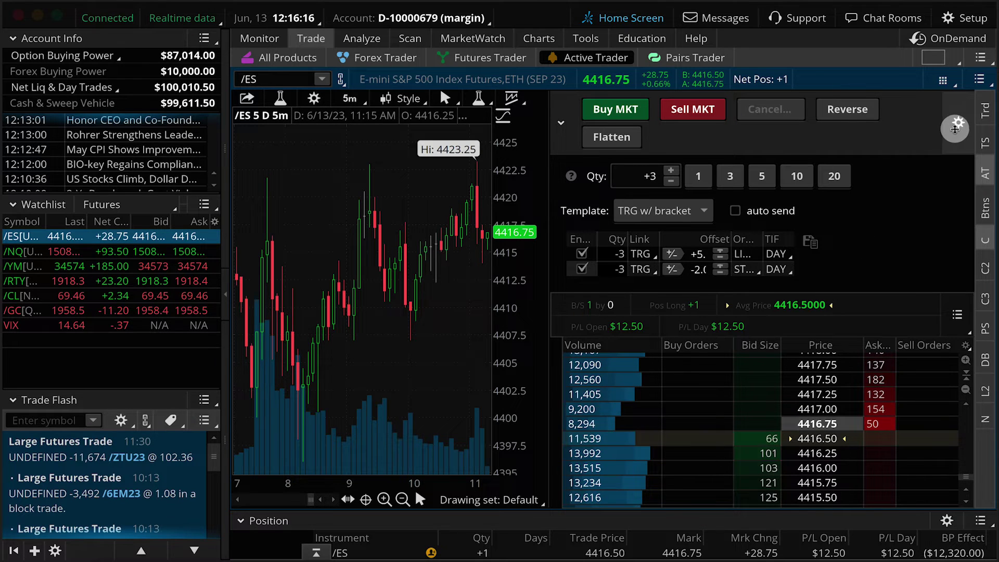
Open the Customize buttons dialog from the Active Trader gear icon.
{"action": "left_click", "coordinate": [959, 123]}
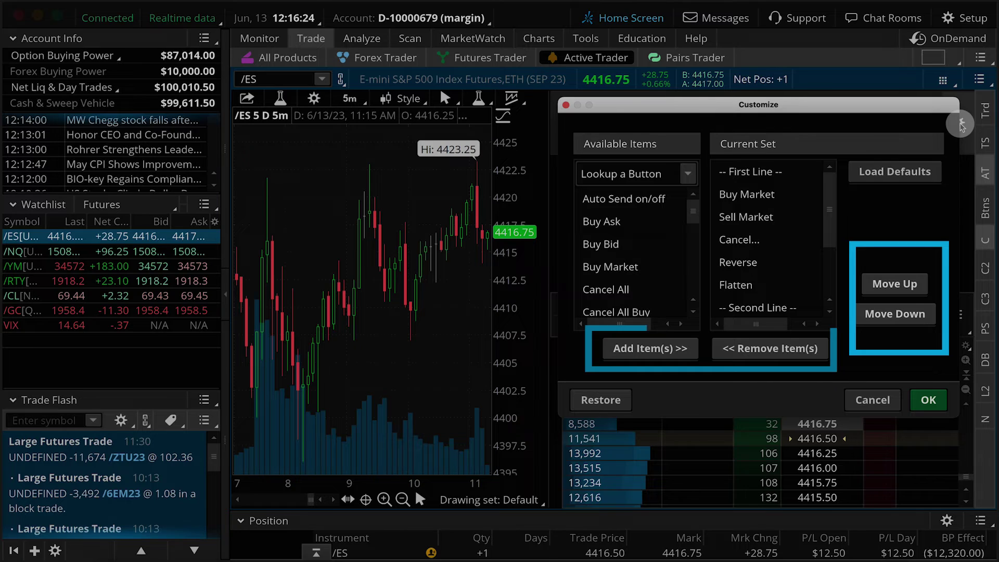
Send a one-contract /ES market buy with the bracket exits attached.
{"action": "left_click", "coordinate": [929, 400]}
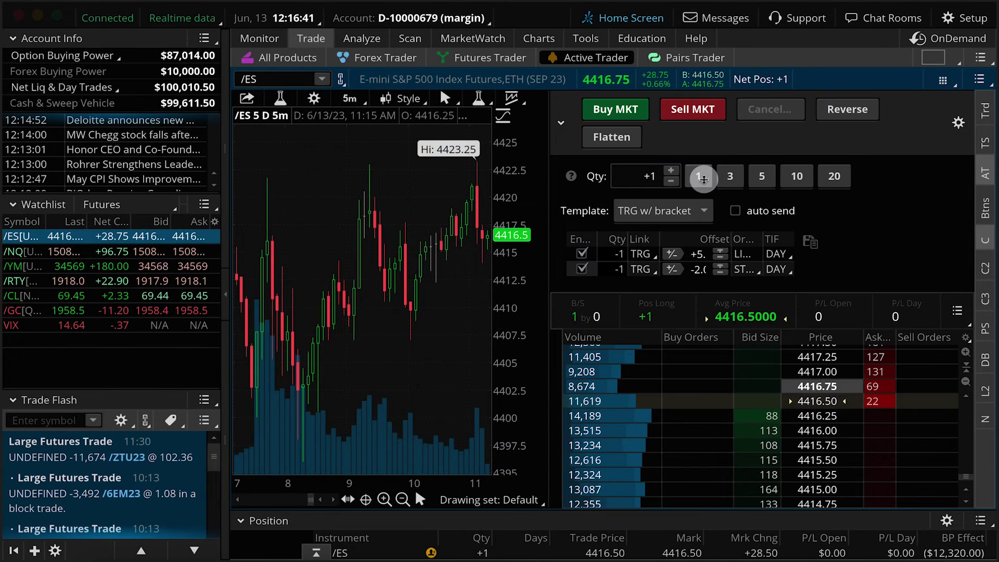
{"action": "left_click", "coordinate": [642, 114]}
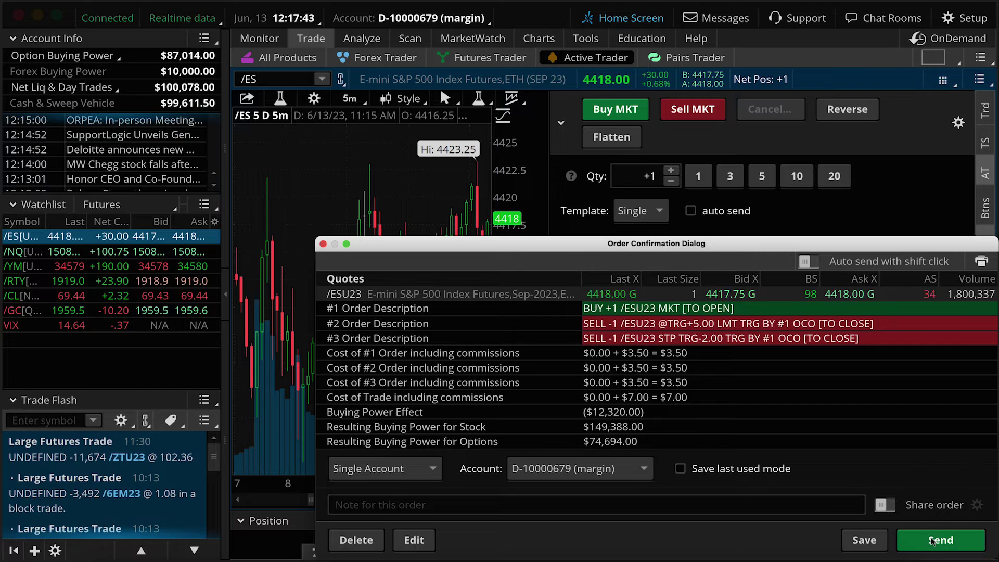
{"action": "left_click", "coordinate": [932, 541]}
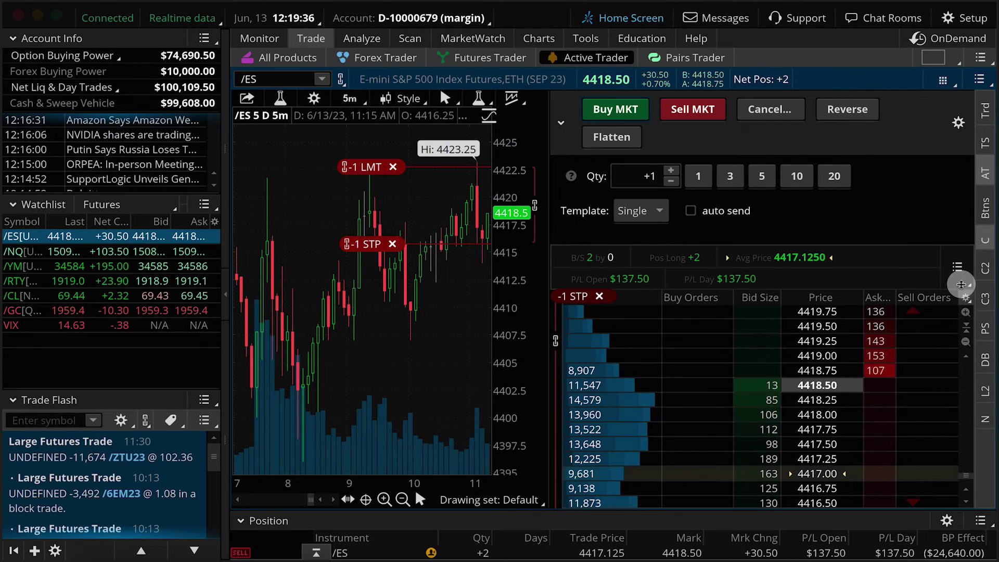
{"action": "left_click", "coordinate": [960, 269]}
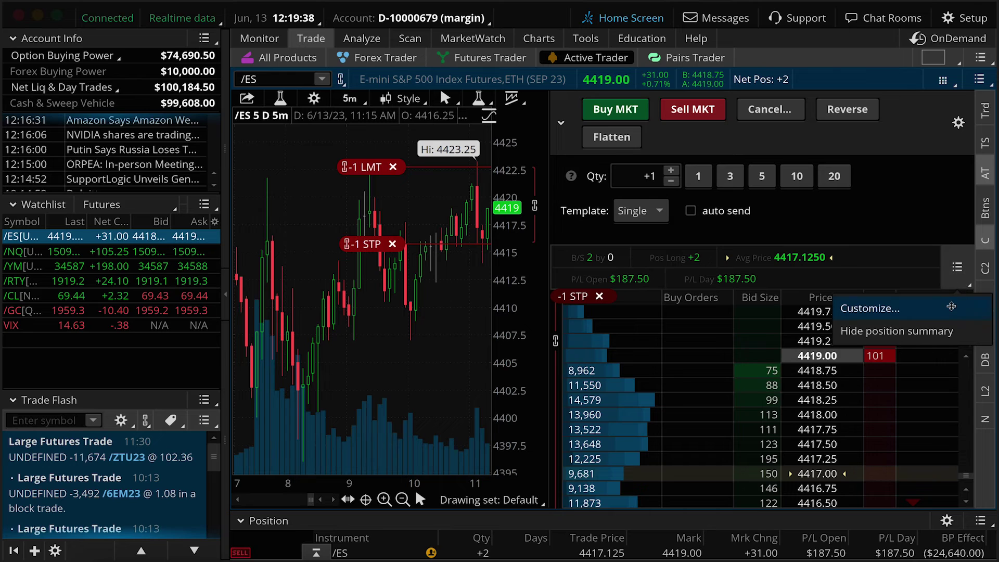
{"action": "left_click", "coordinate": [952, 310]}
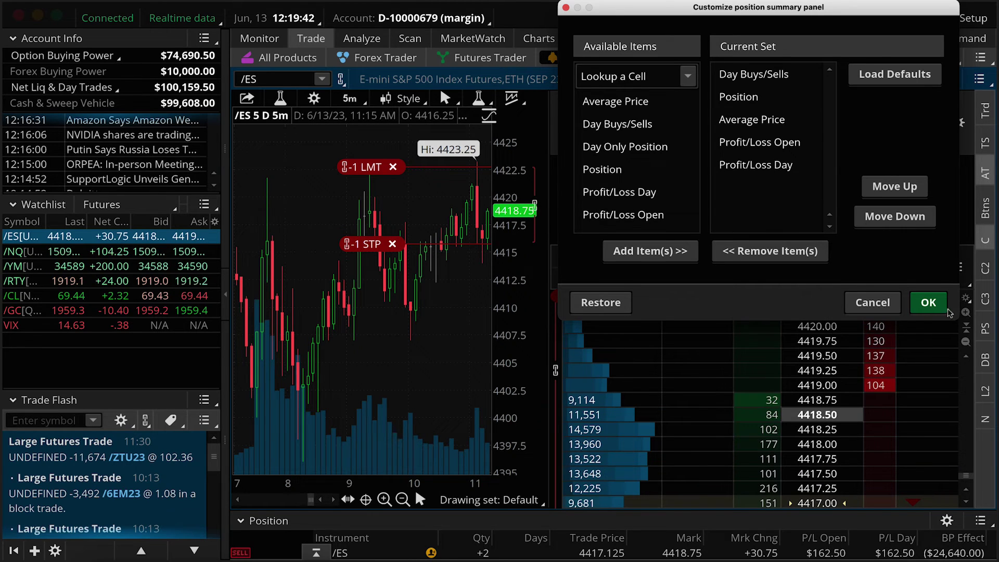
{"action": "left_click", "coordinate": [927, 304]}
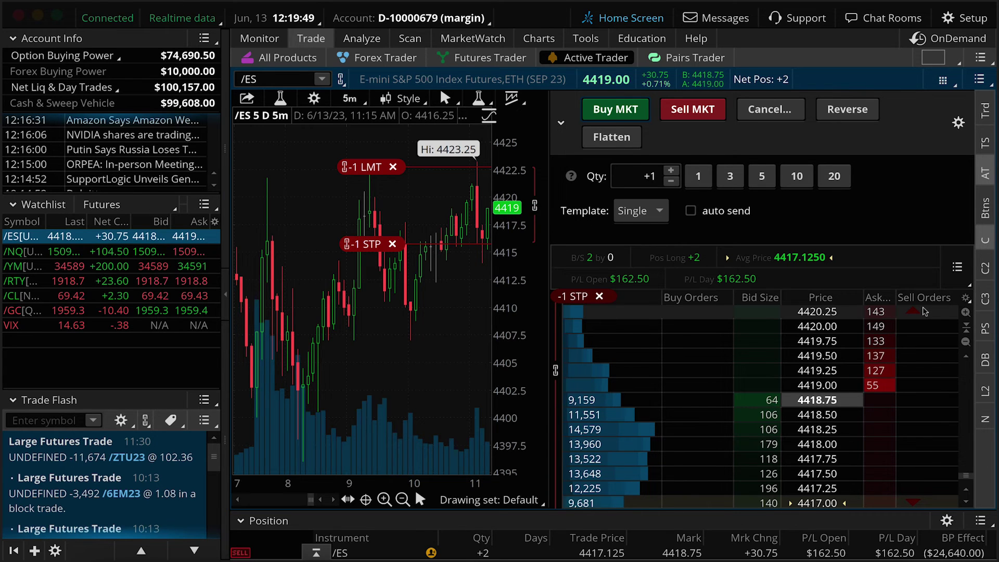
Save the grid layout as 'Futures Trading'.
{"action": "left_click", "coordinate": [938, 58]}
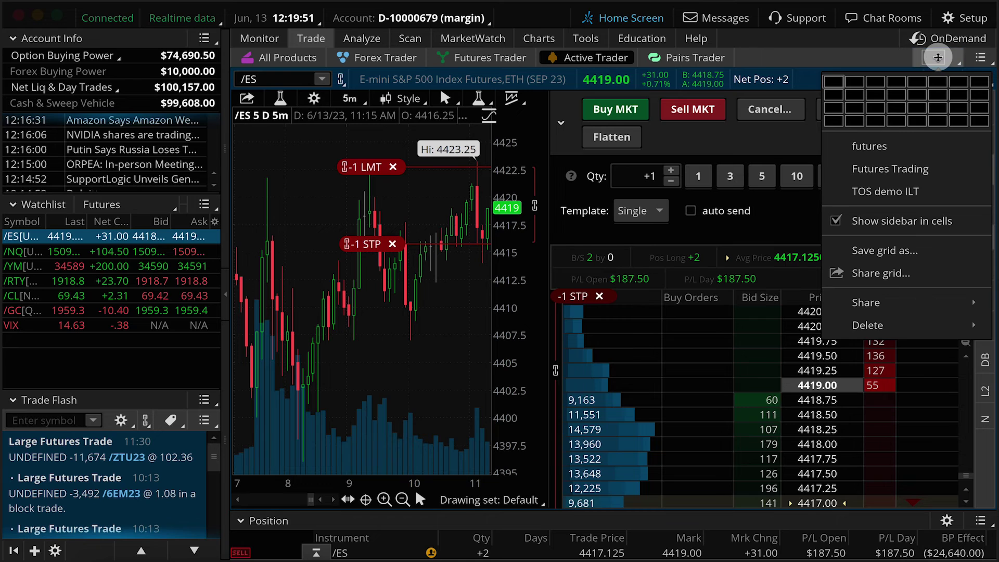
{"action": "left_click", "coordinate": [922, 252]}
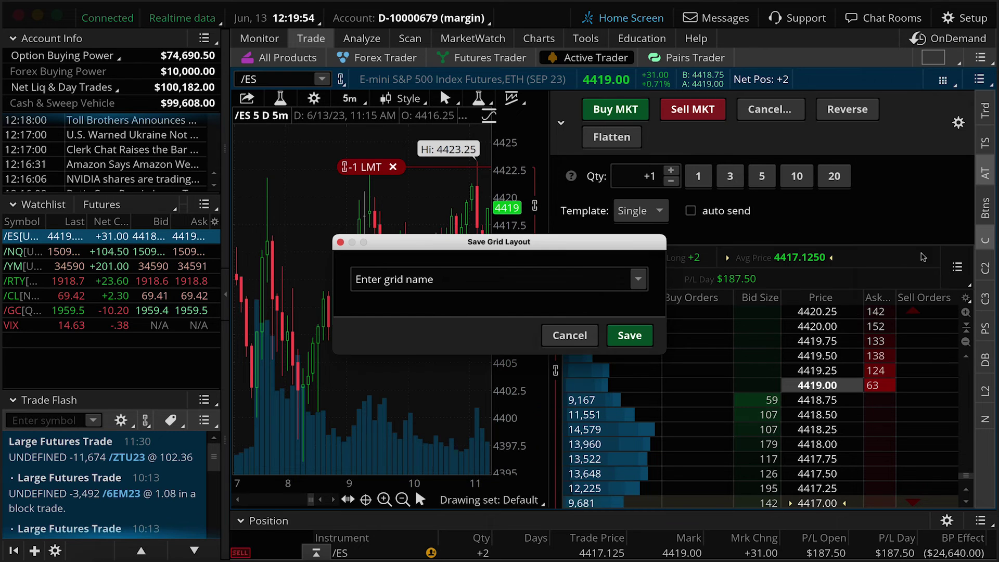
{"action": "type", "text": "Future"}
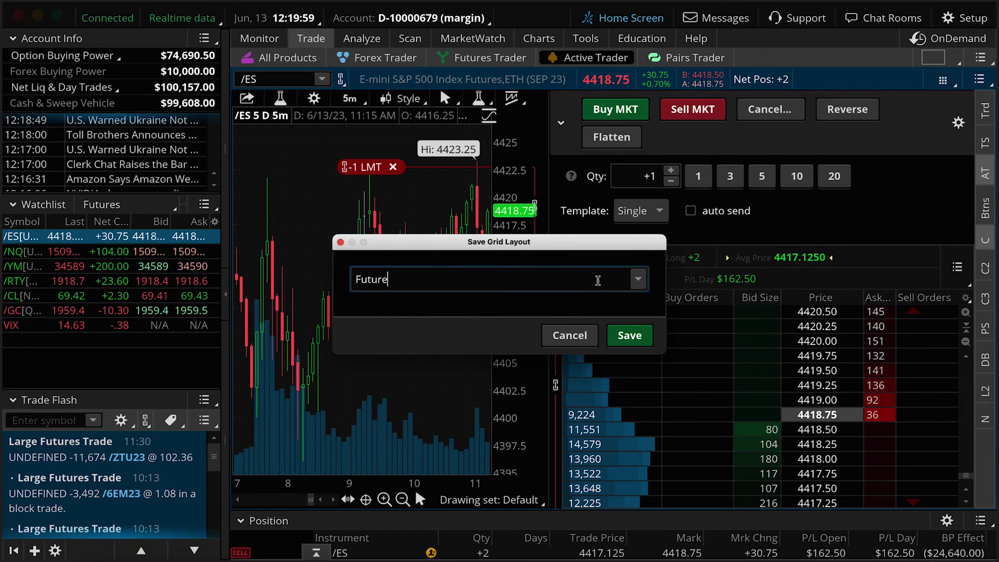
{"action": "type", "text": "s Trading"}
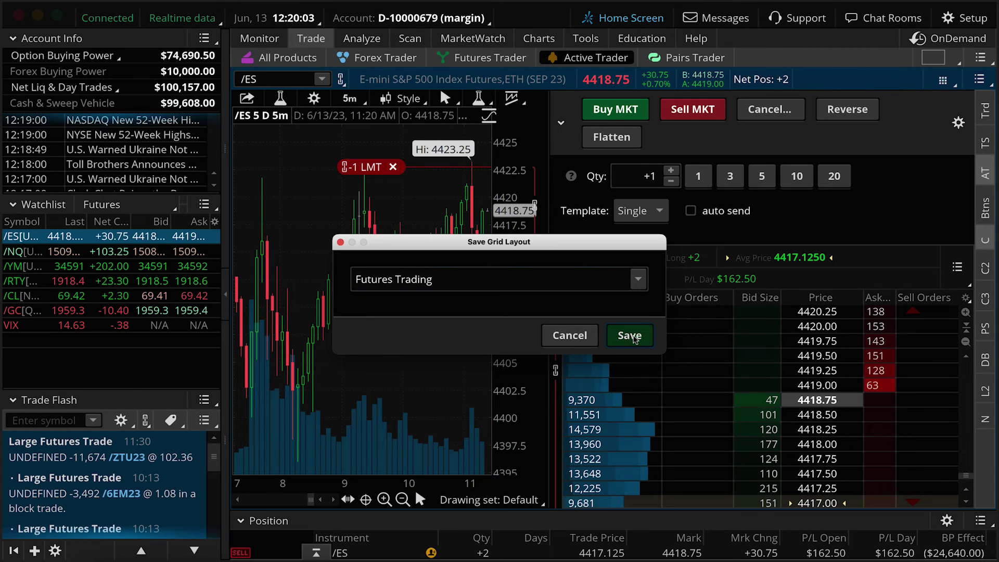
{"action": "left_click", "coordinate": [635, 336]}
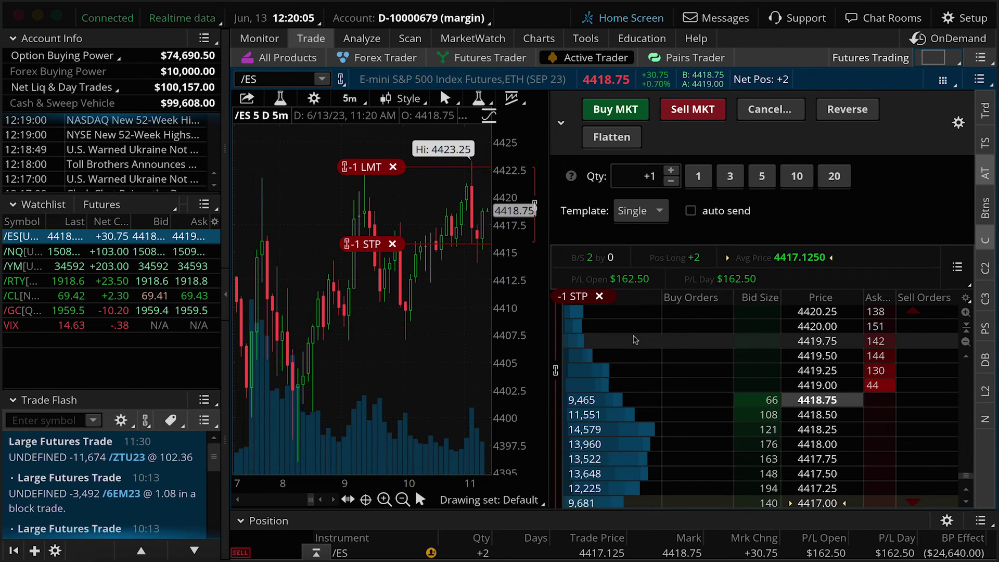